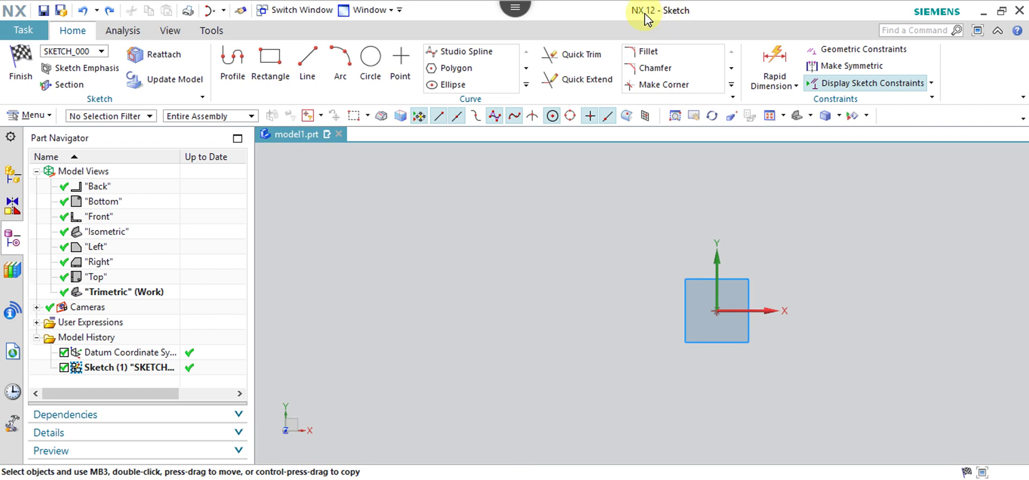
Start the Profile tool after briefly browsing the Curve gallery list
{"action": "left_click", "coordinate": [526, 84]}
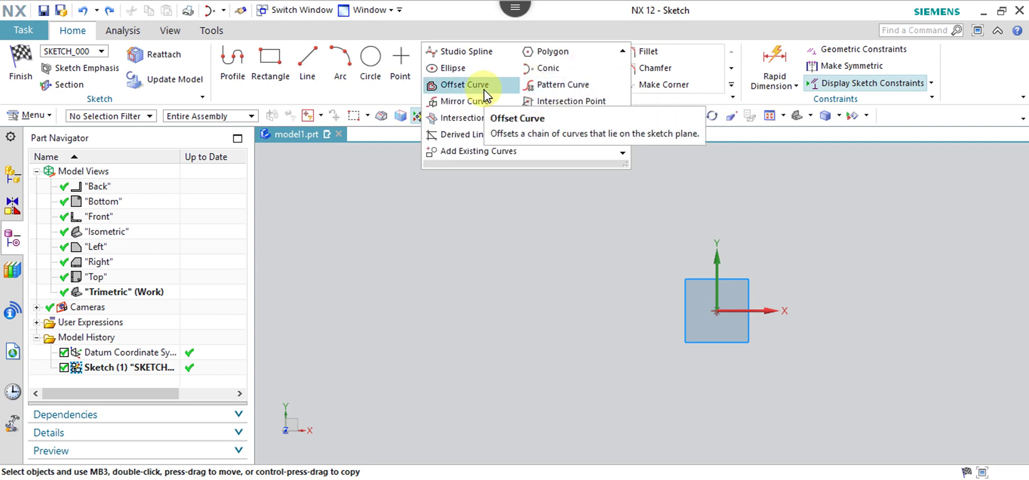
{"action": "left_click", "coordinate": [735, 138]}
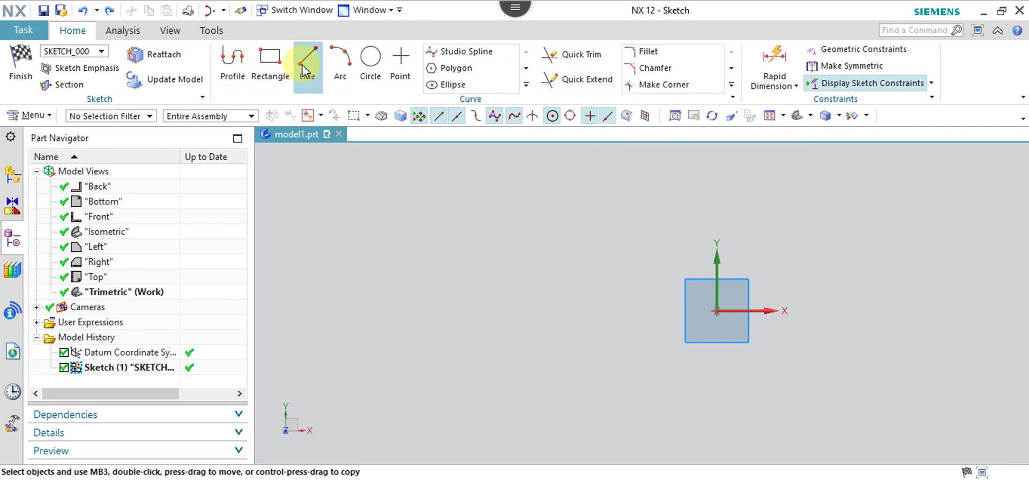
{"action": "left_click", "coordinate": [232, 65]}
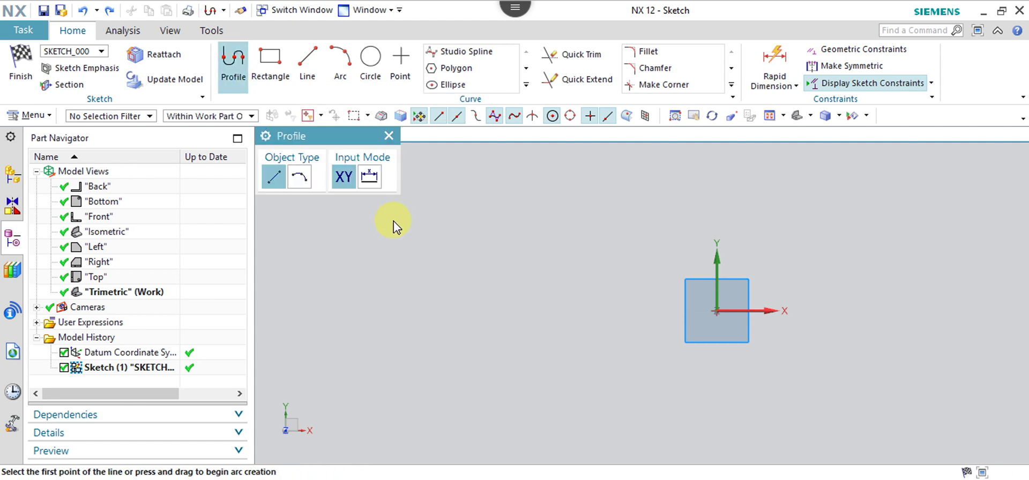
Draw a connected Profile chain of two lines ending in a downward R27.8 arc
{"action": "left_click", "coordinate": [397, 224]}
{"action": "left_click", "coordinate": [521, 209]}
{"action": "left_click", "coordinate": [548, 297]}
{"action": "left_click", "coordinate": [299, 178]}
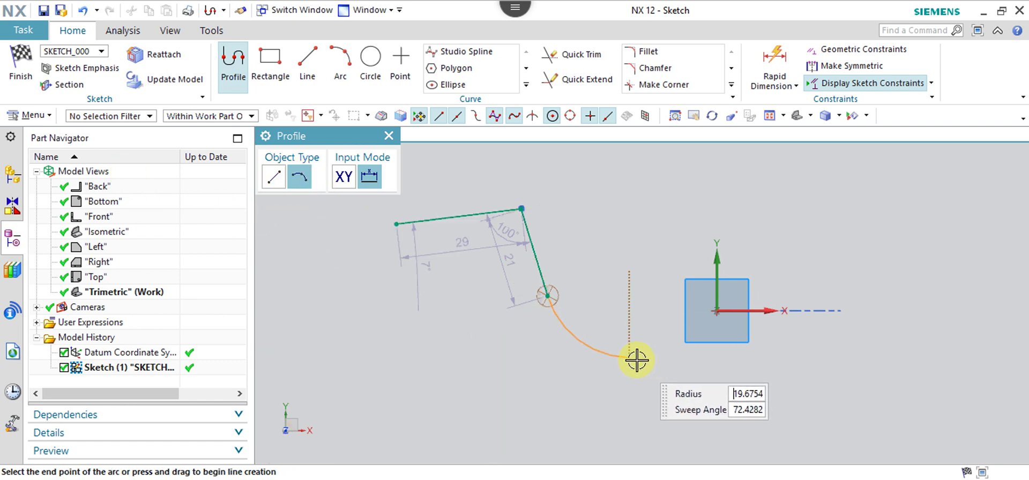
{"action": "left_click", "coordinate": [662, 381]}
{"action": "key", "text": "Escape"}
{"action": "key", "text": "Escape"}
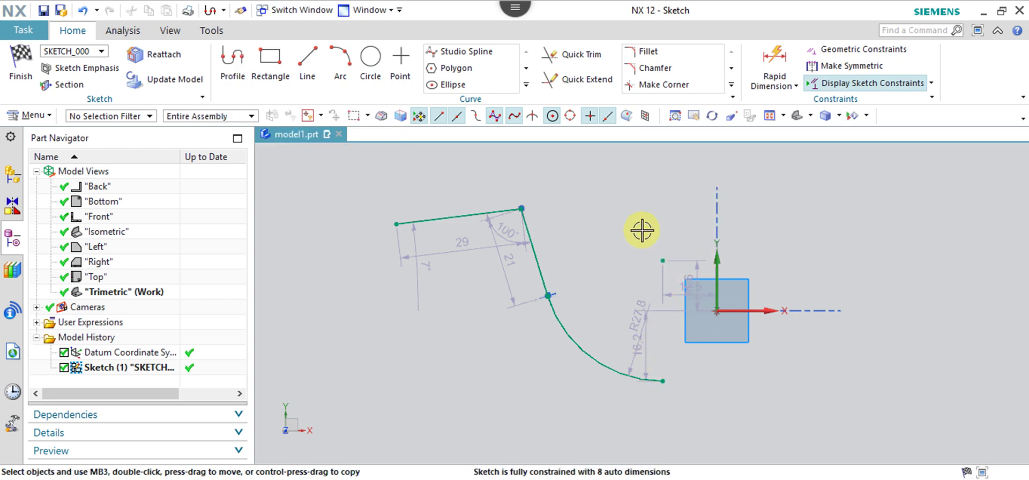
{"action": "left_click", "coordinate": [527, 86]}
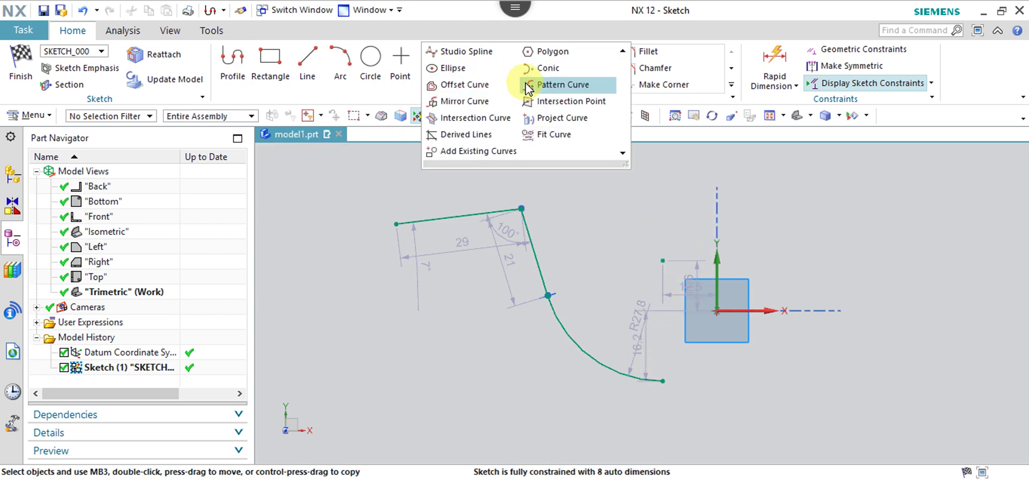
Create a single 5 mm offset copy of the chain, then undo it
{"action": "left_click", "coordinate": [477, 86]}
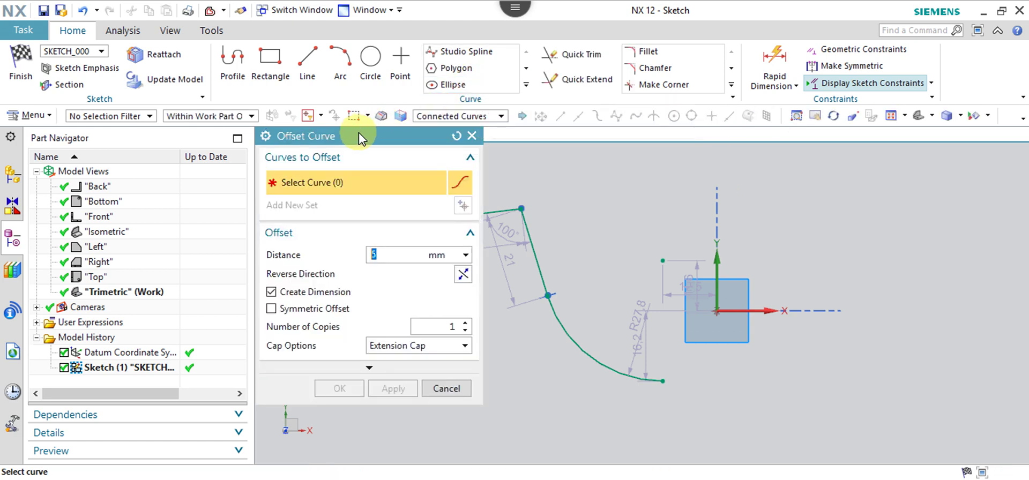
{"action": "left_click_drag", "start_coordinate": [359, 138], "coordinate": [244, 98]}
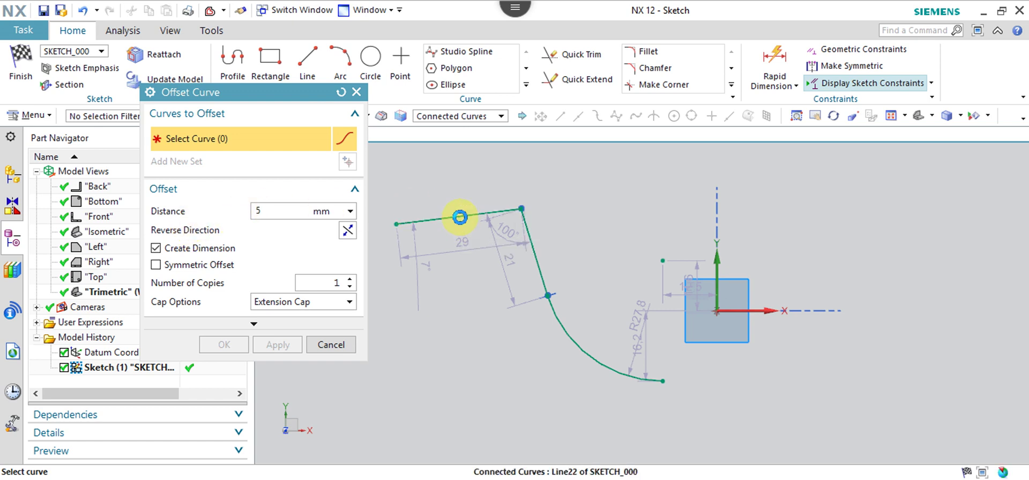
{"action": "left_click", "coordinate": [458, 217]}
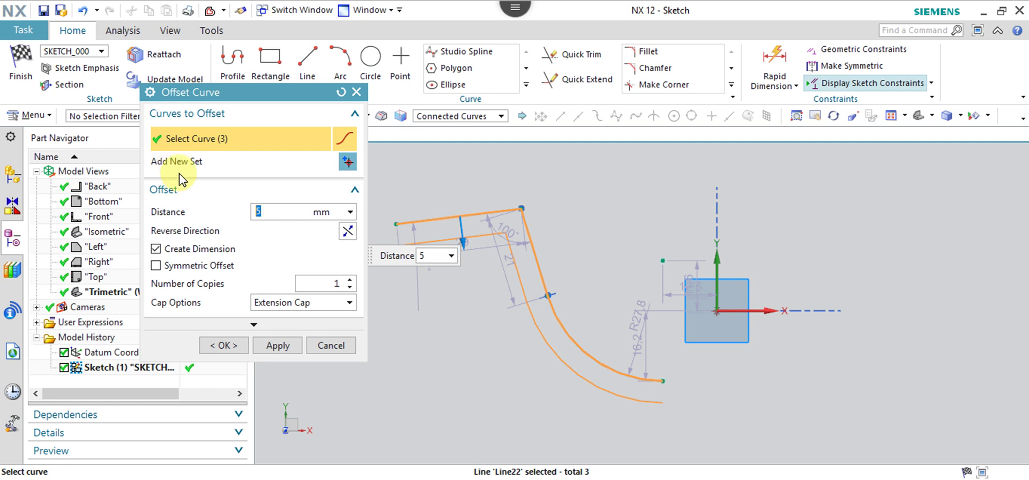
{"action": "left_click", "coordinate": [347, 162]}
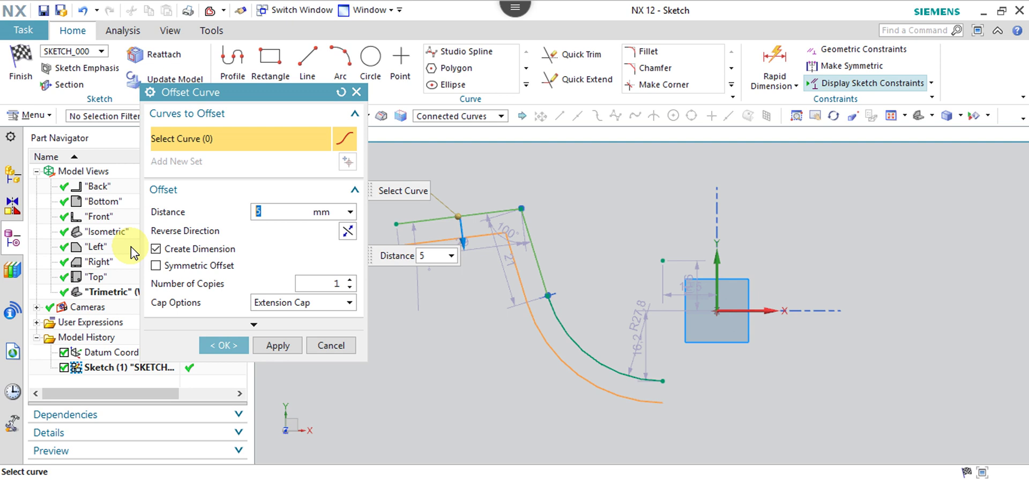
{"action": "left_click", "coordinate": [228, 345]}
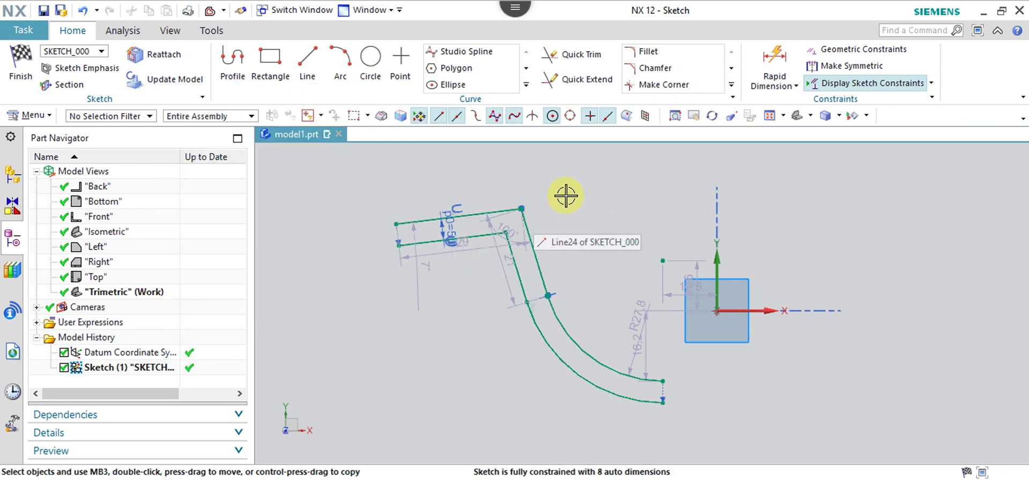
{"action": "key", "text": "ctrl+z"}
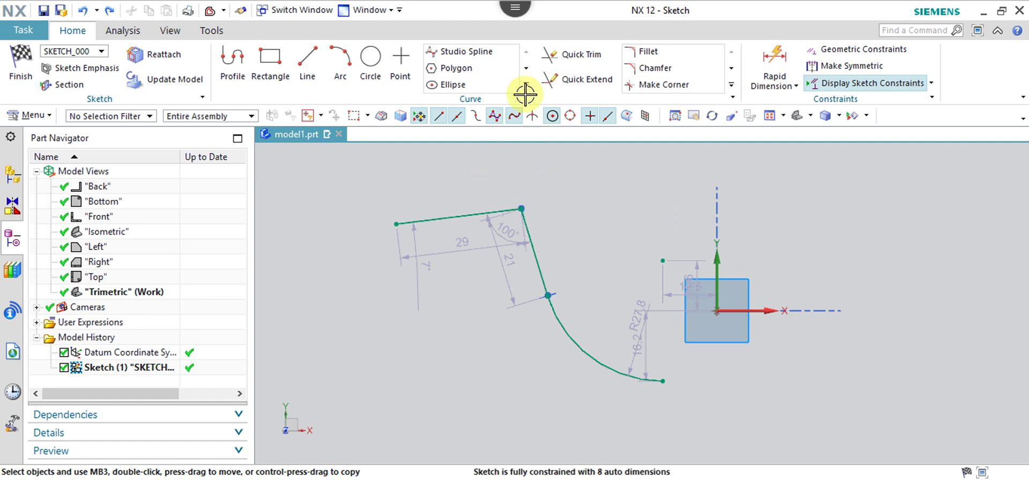
Create a trial 10 mm offset of the chain without an offset dimension
{"action": "left_click", "coordinate": [526, 84]}
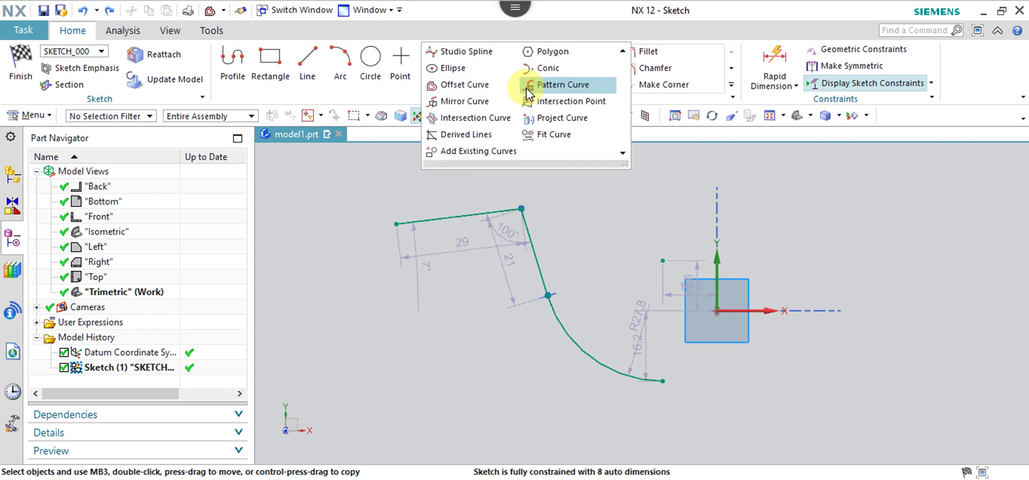
{"action": "left_click", "coordinate": [464, 85]}
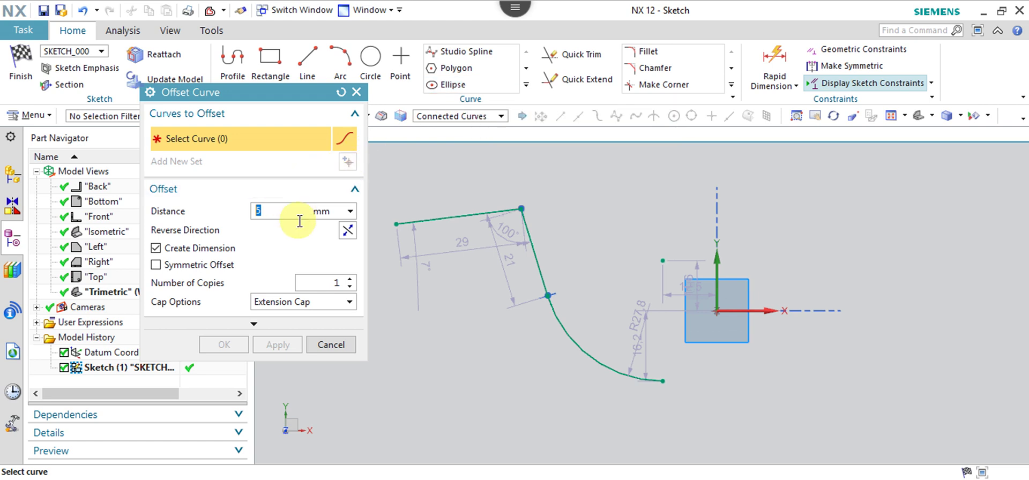
{"action": "left_click", "coordinate": [448, 220]}
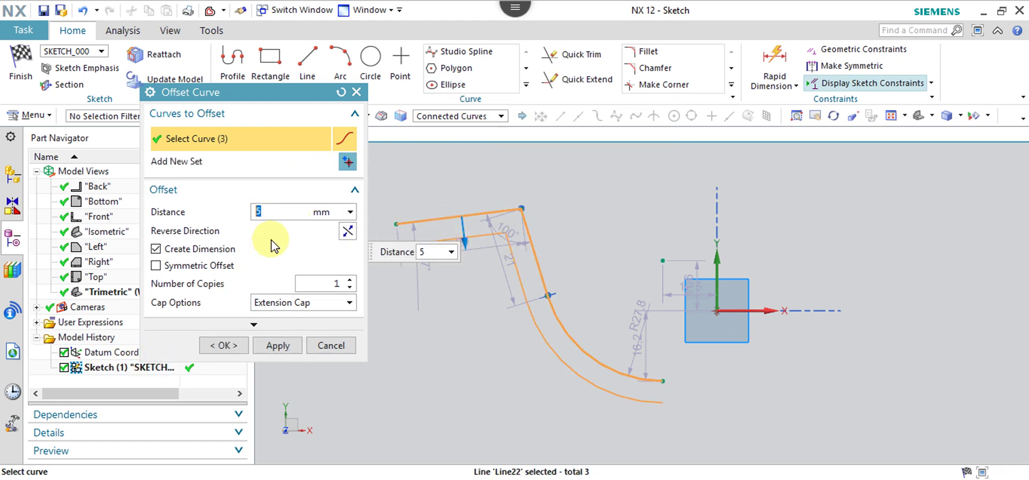
{"action": "type", "text": "10"}
{"action": "key", "text": "Return"}
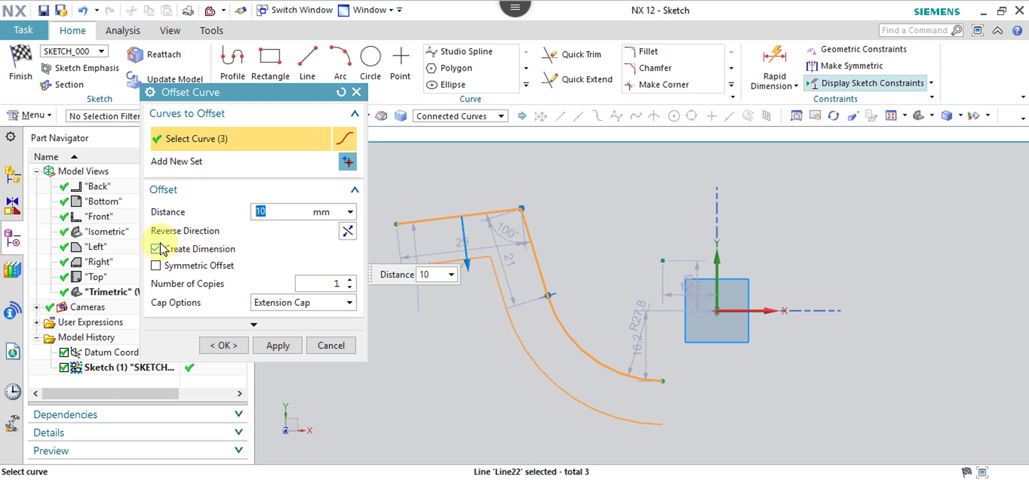
{"action": "left_click", "coordinate": [156, 249]}
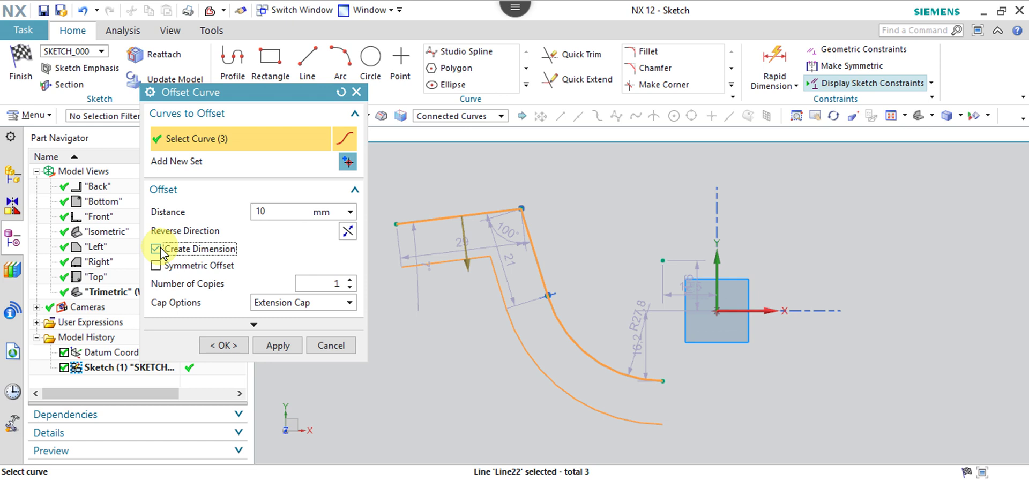
{"action": "left_click", "coordinate": [221, 346]}
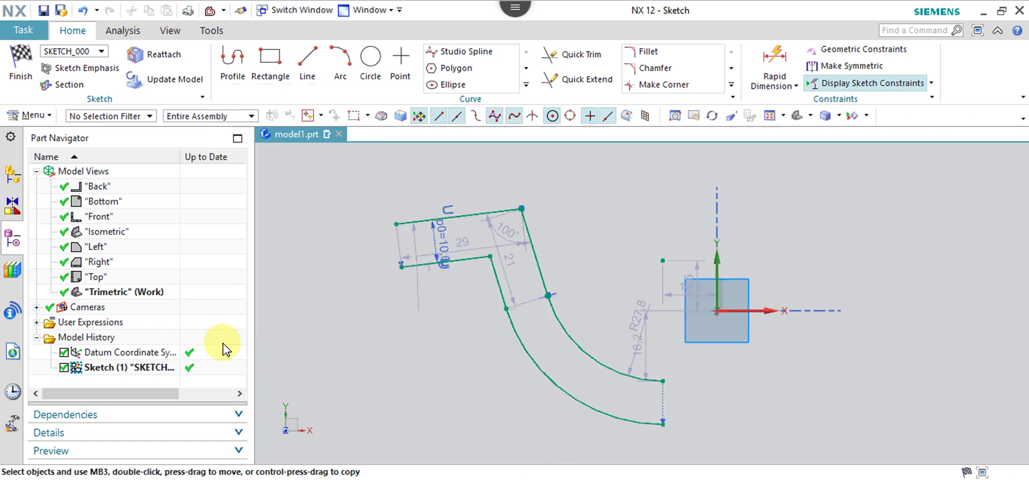
Move the 10 mm dimension to the chain's left end, then undo the offset
{"action": "left_click", "coordinate": [451, 259]}
{"action": "scroll", "coordinate": [445, 234], "scroll_direction": "down", "scroll_amount": 5}
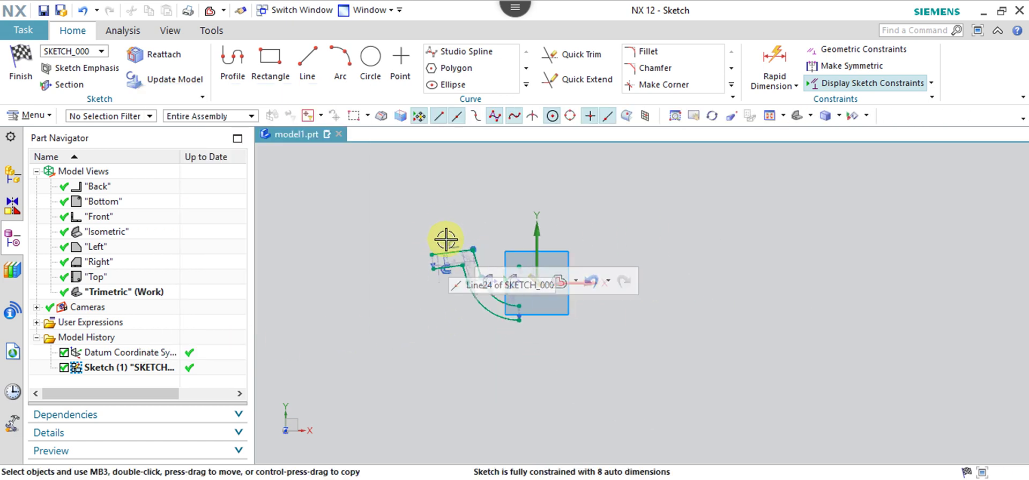
{"action": "scroll", "coordinate": [437, 260], "scroll_direction": "up", "scroll_amount": 2}
{"action": "scroll", "coordinate": [436, 263], "scroll_direction": "up", "scroll_amount": 3}
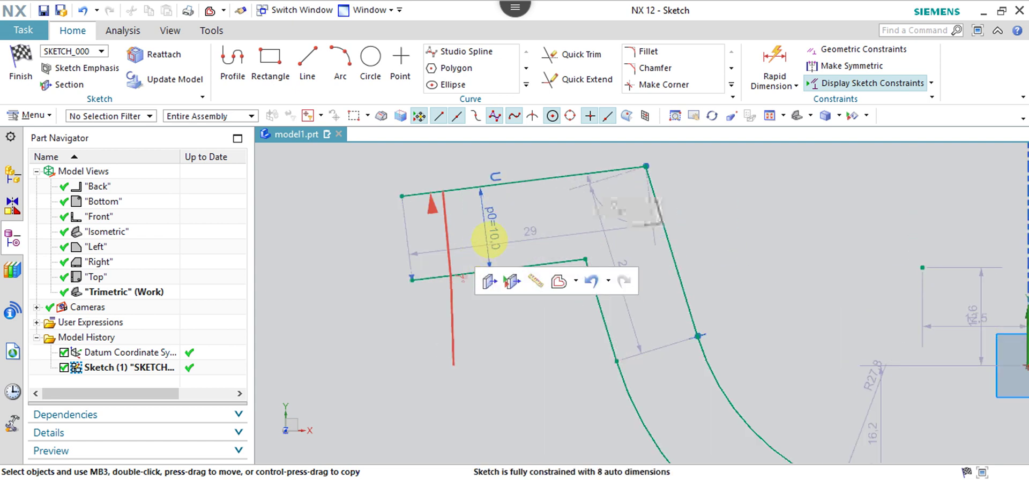
{"action": "left_click_drag", "start_coordinate": [487, 240], "coordinate": [375, 253]}
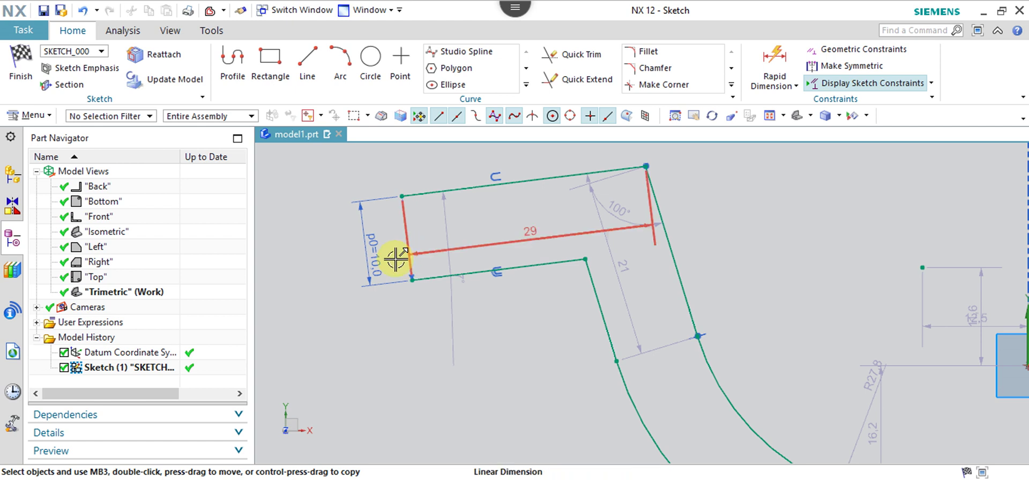
{"action": "left_click", "coordinate": [496, 176]}
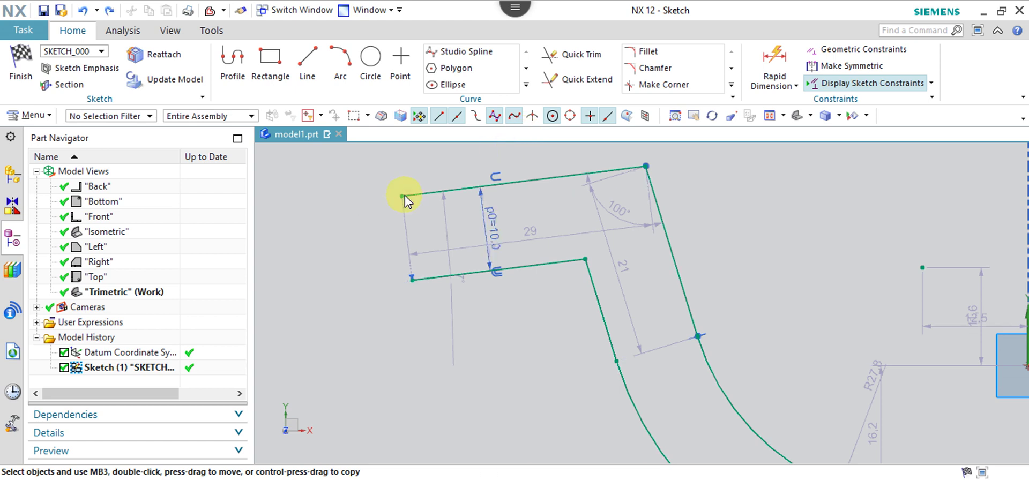
{"action": "key", "text": "ctrl+z"}
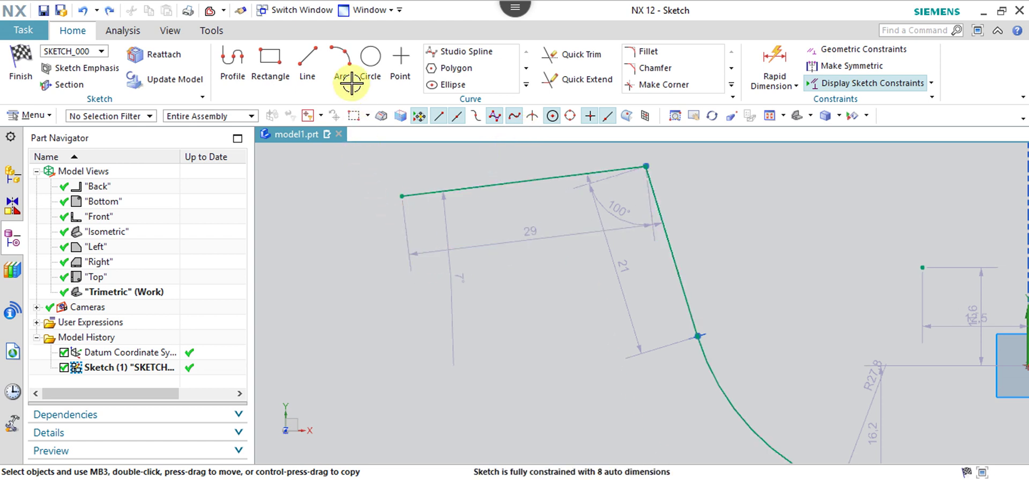
{"action": "left_click", "coordinate": [526, 84]}
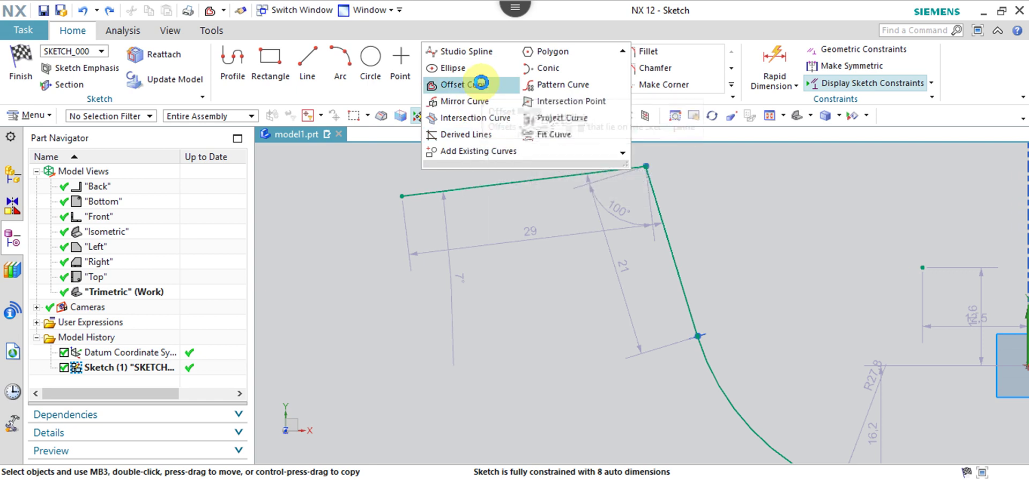
{"action": "left_click", "coordinate": [453, 85]}
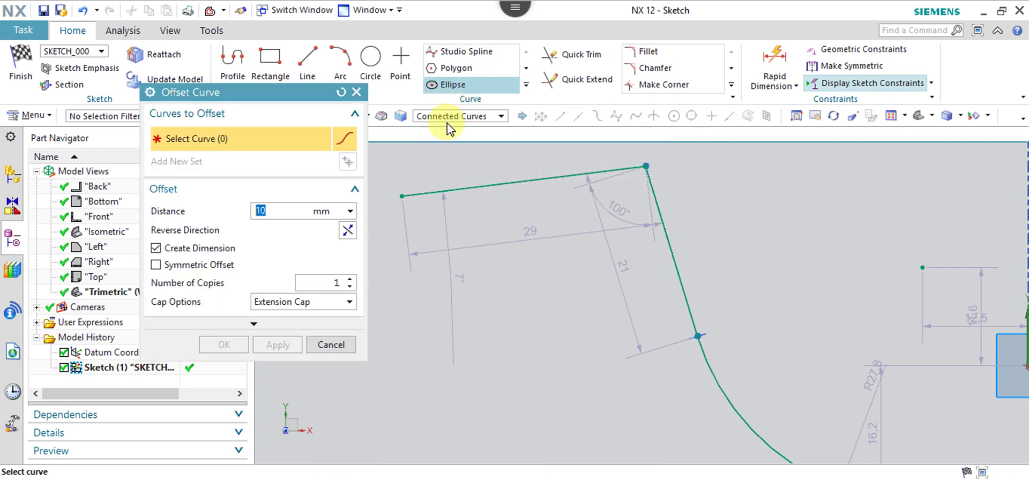
{"action": "left_click", "coordinate": [444, 184]}
{"action": "left_click", "coordinate": [191, 252]}
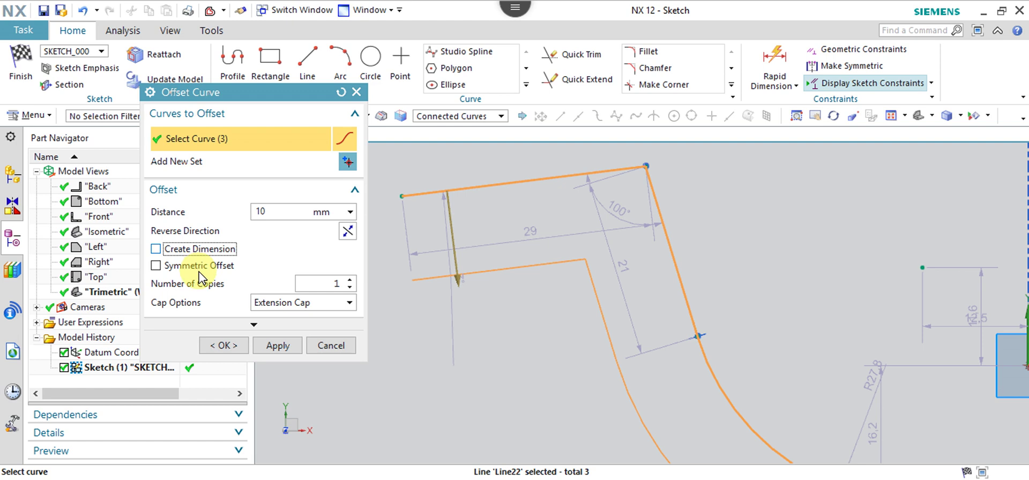
{"action": "left_click", "coordinate": [217, 347]}
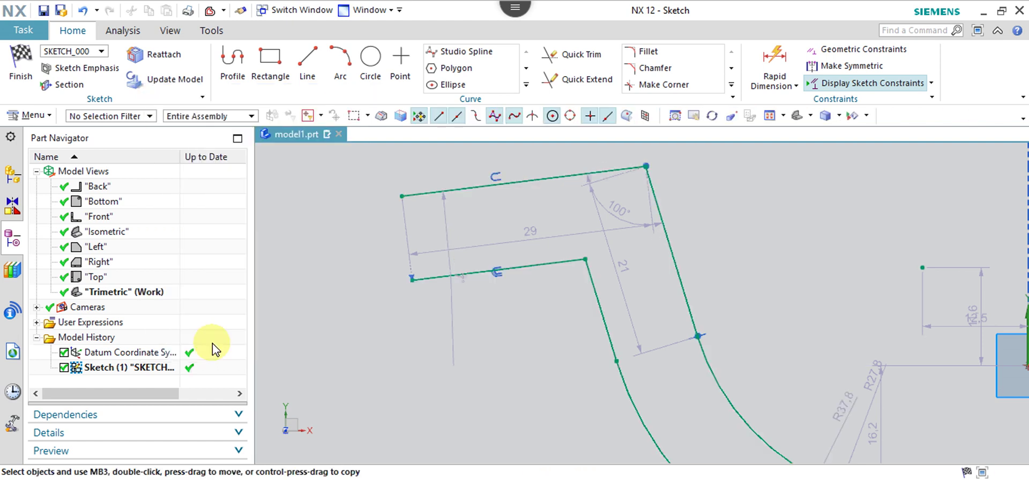
{"action": "scroll", "coordinate": [449, 220], "scroll_direction": "up", "scroll_amount": 1}
{"action": "scroll", "coordinate": [449, 219], "scroll_direction": "up", "scroll_amount": 1}
{"action": "scroll", "coordinate": [449, 220], "scroll_direction": "down", "scroll_amount": 1}
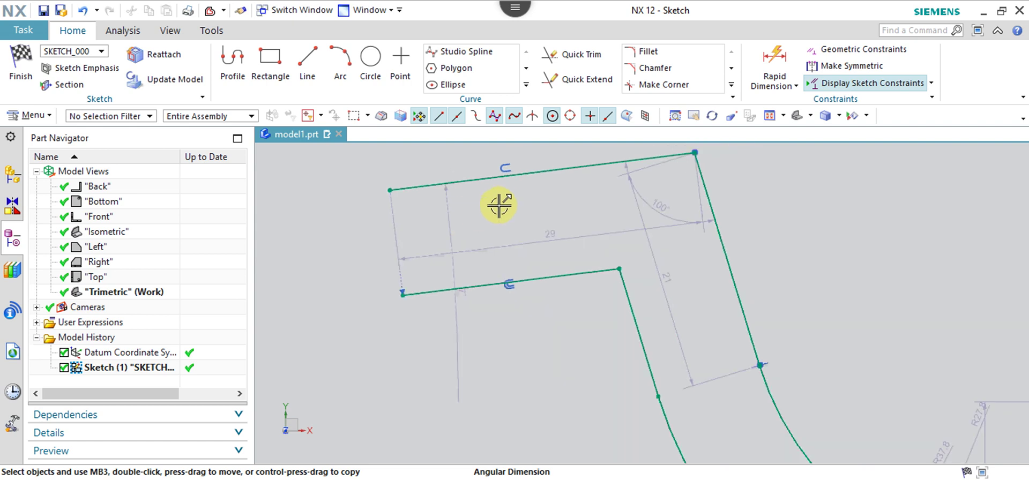
{"action": "left_click", "coordinate": [518, 166]}
{"action": "left_click", "coordinate": [512, 294]}
{"action": "scroll", "coordinate": [512, 293], "scroll_direction": "down", "scroll_amount": 2}
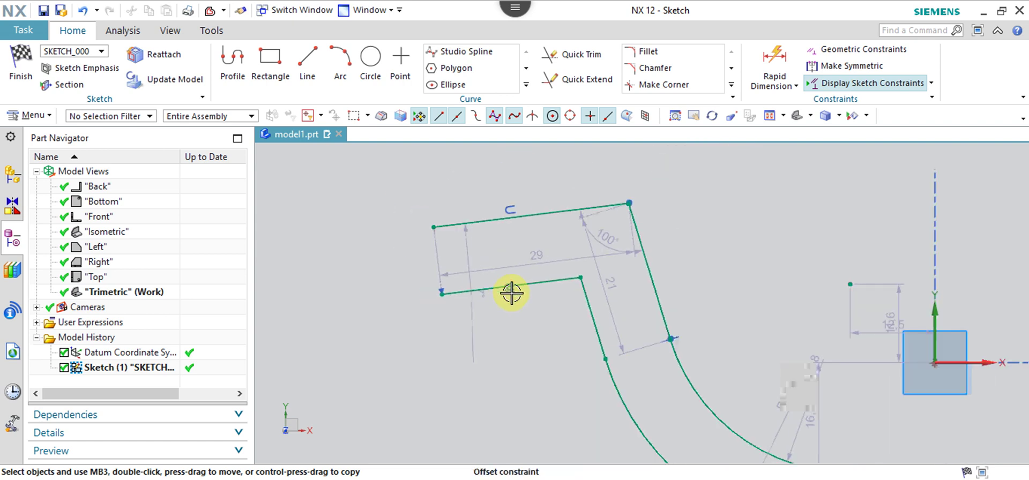
{"action": "key", "text": "ctrl+z"}
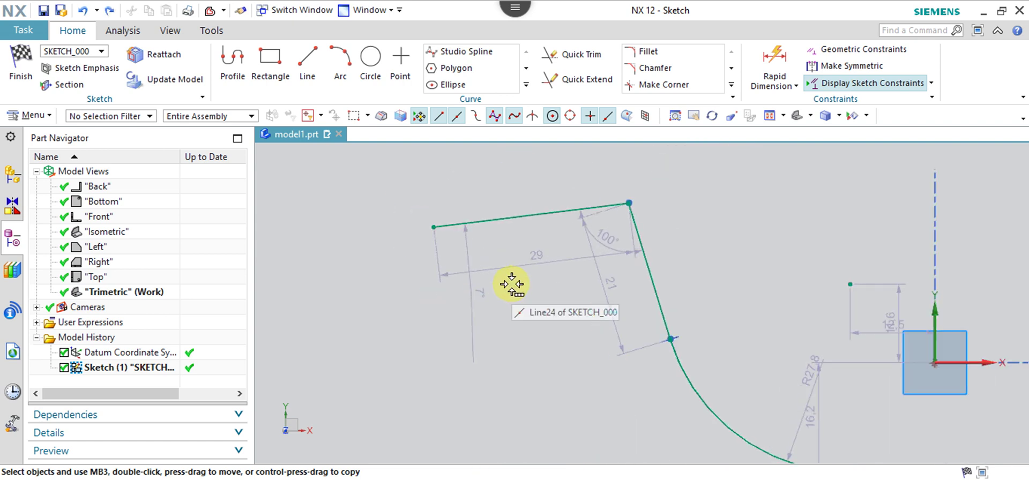
Pick the connected chain in Offset Curve and enable Symmetric Offset
{"action": "left_click", "coordinate": [526, 85]}
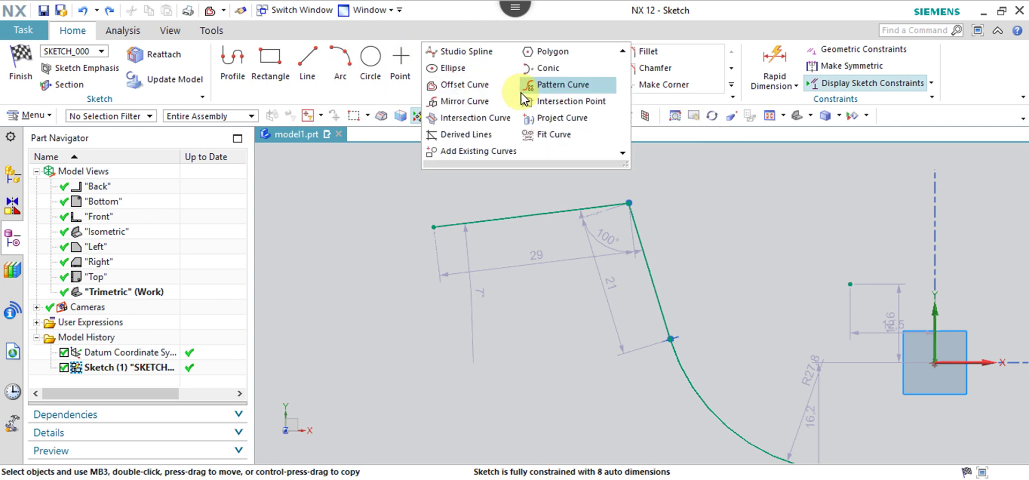
{"action": "left_click", "coordinate": [465, 85]}
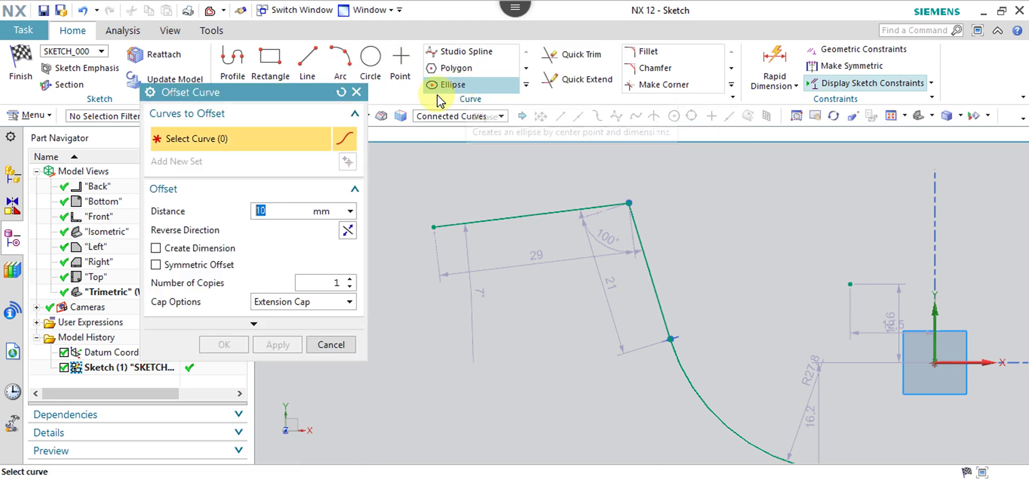
{"action": "left_click", "coordinate": [491, 218]}
{"action": "left_click", "coordinate": [201, 271]}
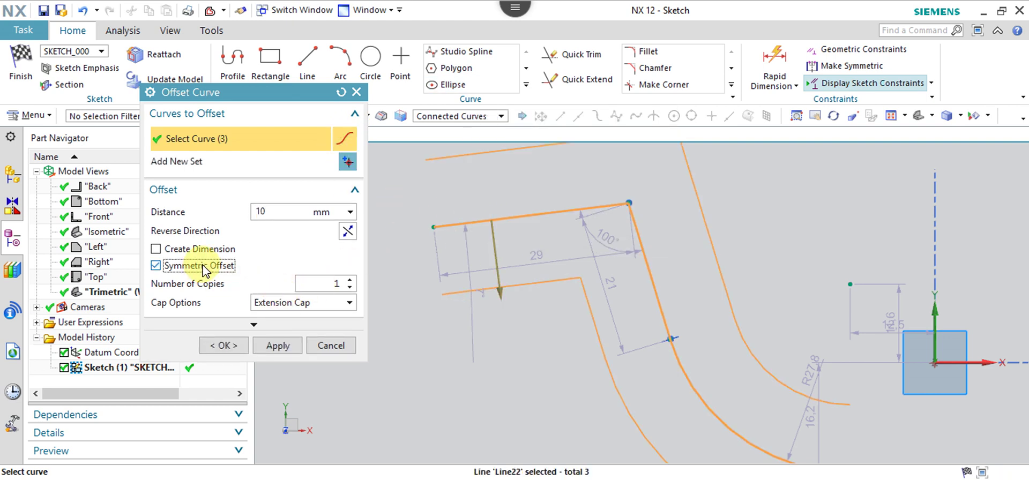
{"action": "scroll", "coordinate": [499, 284], "scroll_direction": "up", "scroll_amount": 3}
{"action": "scroll", "coordinate": [498, 285], "scroll_direction": "down", "scroll_amount": 3}
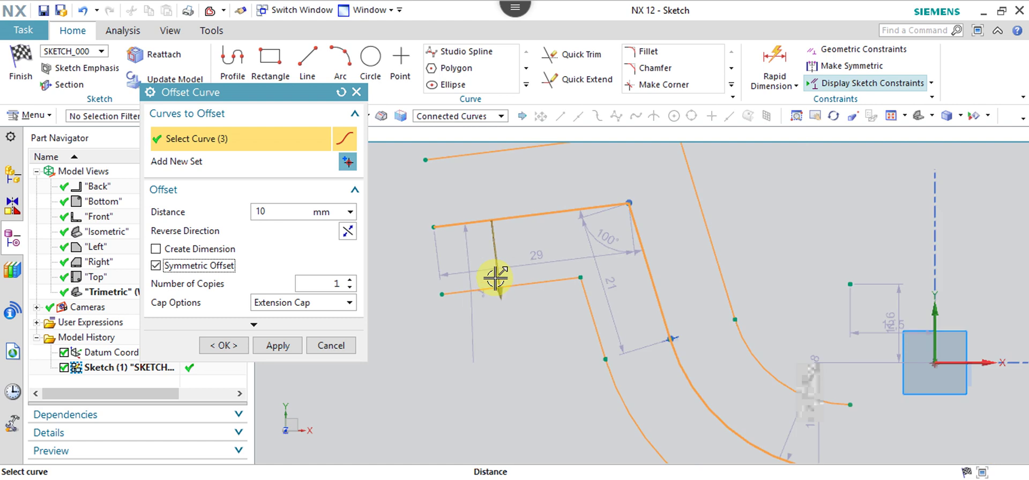
Set the symmetric offset distance to 5 mm with 3 copies per side
{"action": "left_click", "coordinate": [280, 212]}
{"action": "left_click_drag", "start_coordinate": [241, 216], "coordinate": [225, 222]}
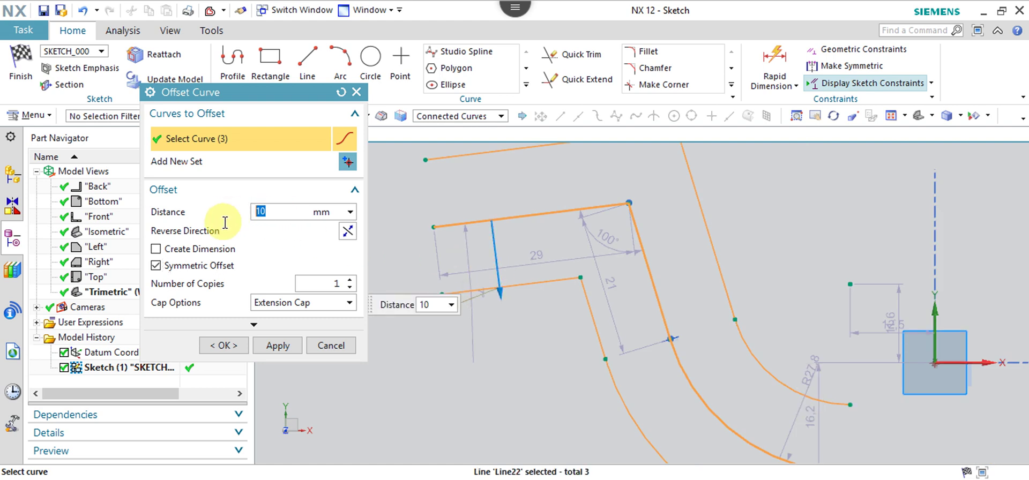
{"action": "type", "text": "5"}
{"action": "key", "text": "Return"}
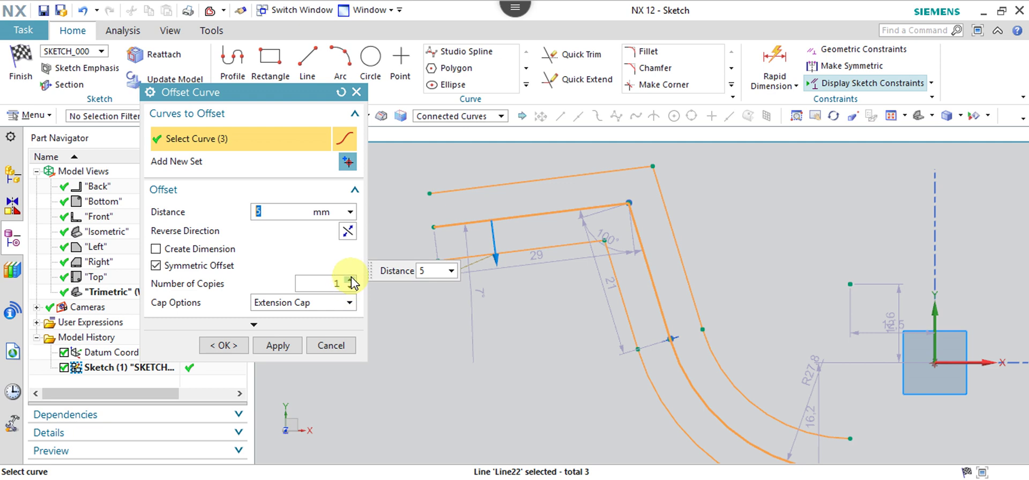
{"action": "left_click", "coordinate": [350, 280]}
{"action": "left_click", "coordinate": [350, 280]}
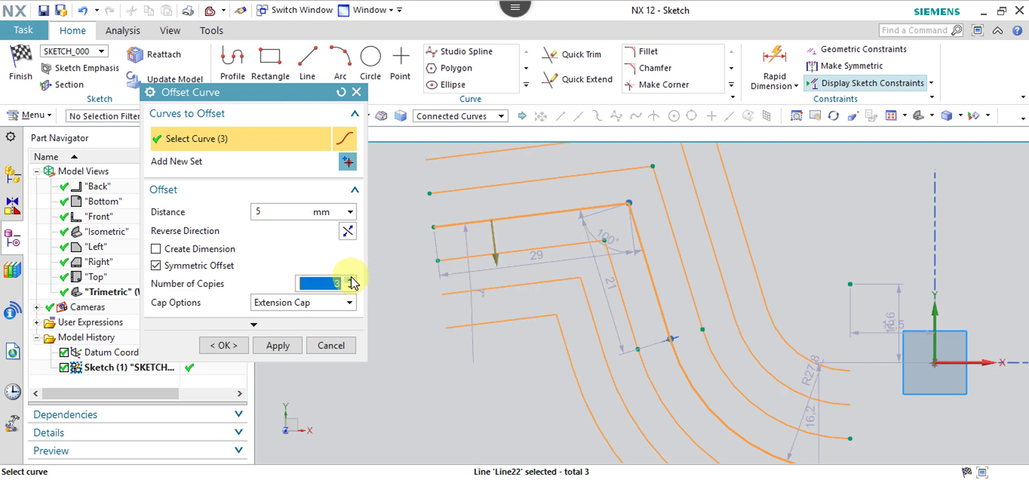
{"action": "scroll", "coordinate": [693, 286], "scroll_direction": "up", "scroll_amount": 3}
{"action": "scroll", "coordinate": [694, 287], "scroll_direction": "down", "scroll_amount": 2}
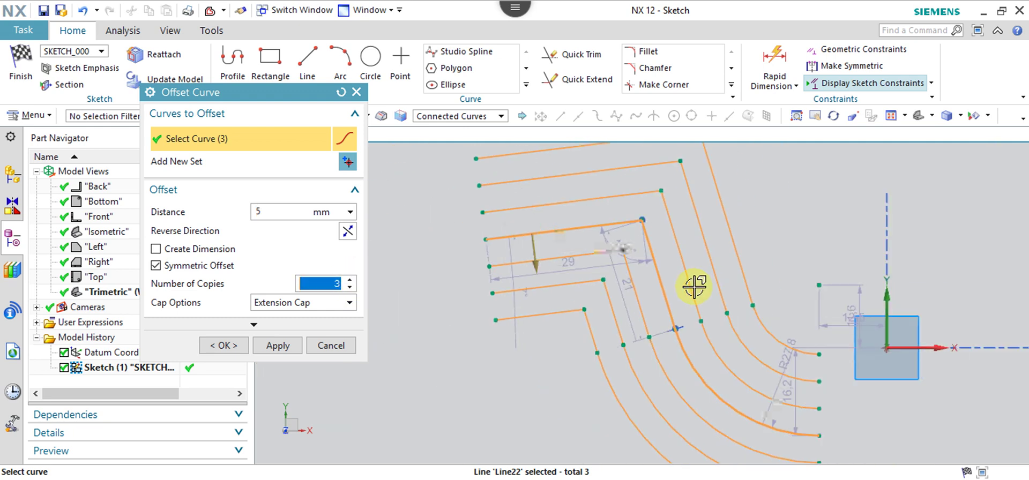
{"action": "scroll", "coordinate": [694, 287], "scroll_direction": "down", "scroll_amount": 1}
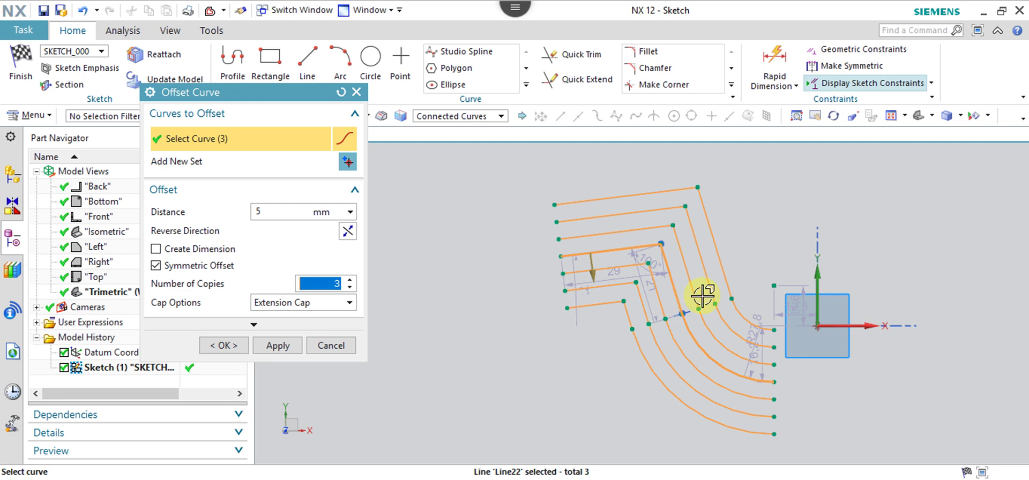
{"action": "left_click", "coordinate": [350, 303]}
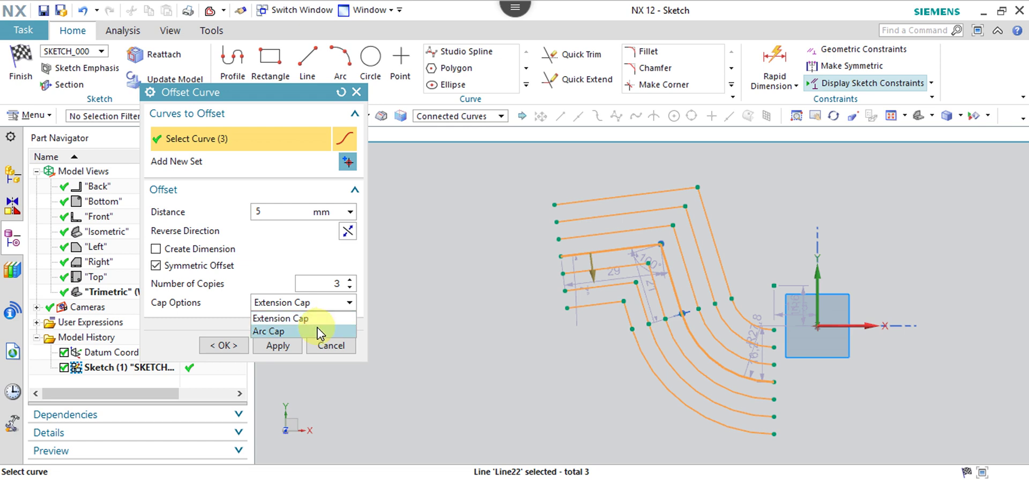
Set the offset Cap Options to Arc Cap so the copies' ends are rounded
{"action": "left_click", "coordinate": [318, 332]}
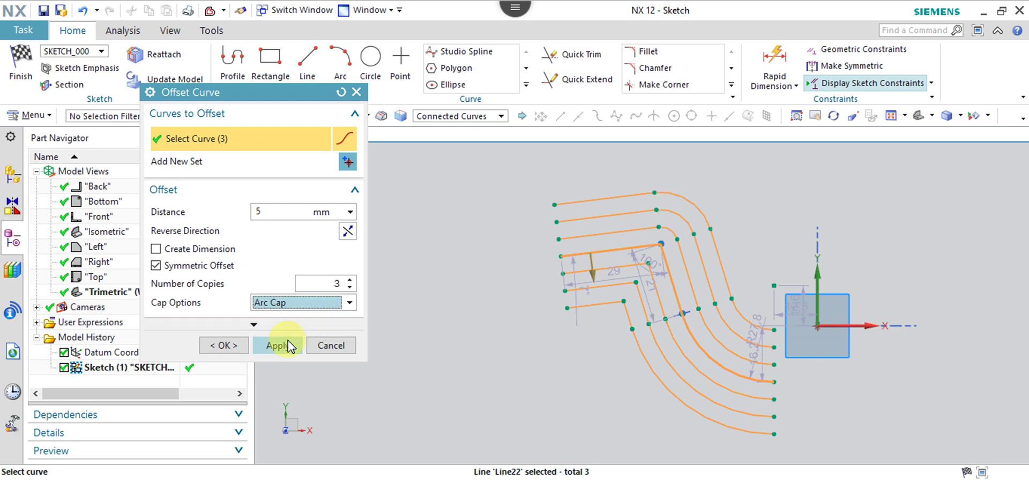
{"action": "middle_click_drag", "start_coordinate": [690, 225], "coordinate": [691, 221]}
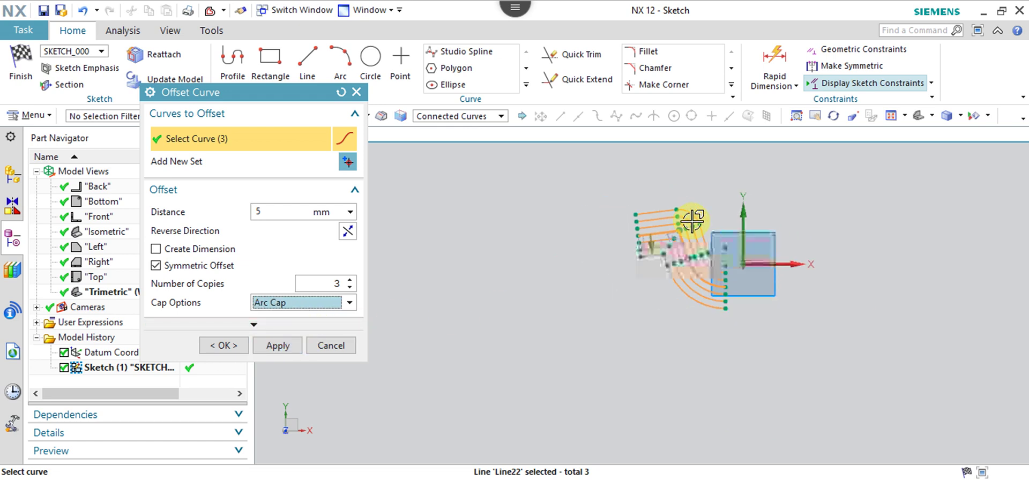
{"action": "scroll", "coordinate": [692, 221], "scroll_direction": "up", "scroll_amount": 5}
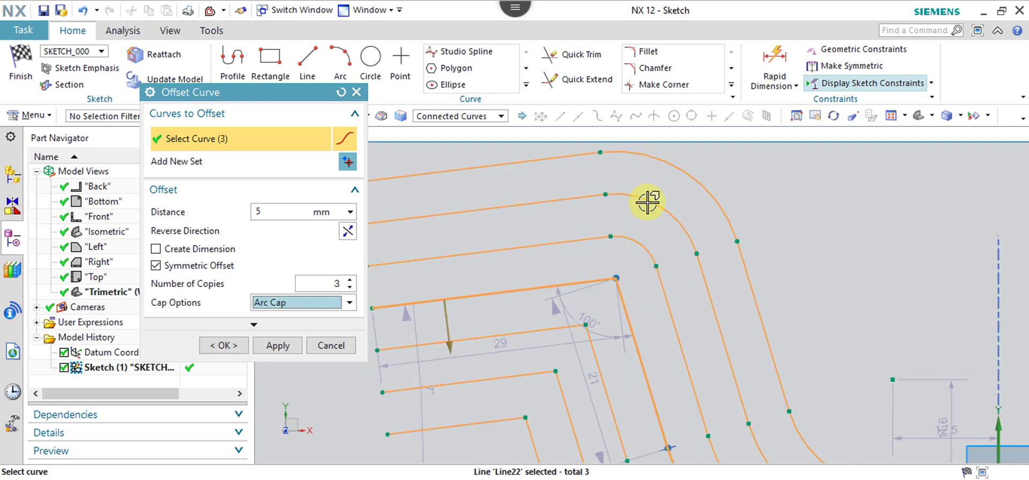
{"action": "left_click", "coordinate": [348, 306]}
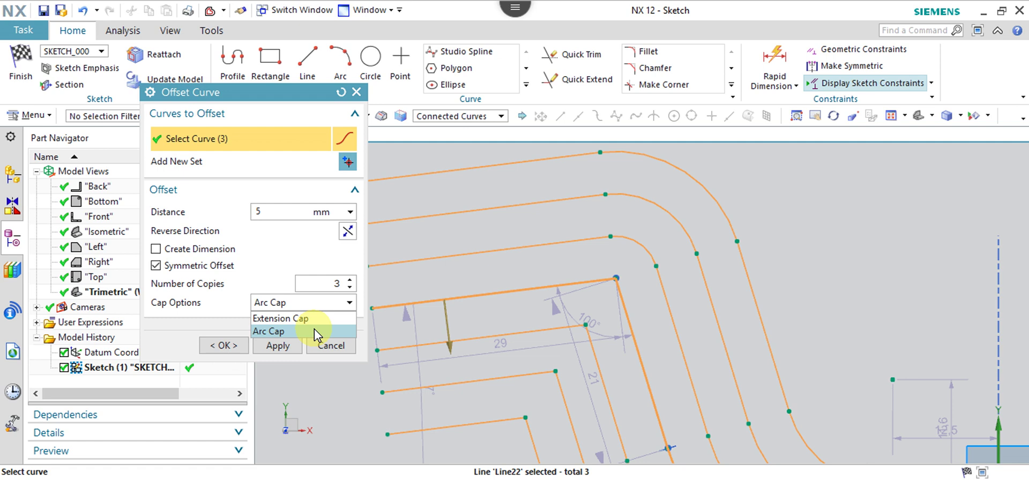
{"action": "left_click", "coordinate": [316, 319]}
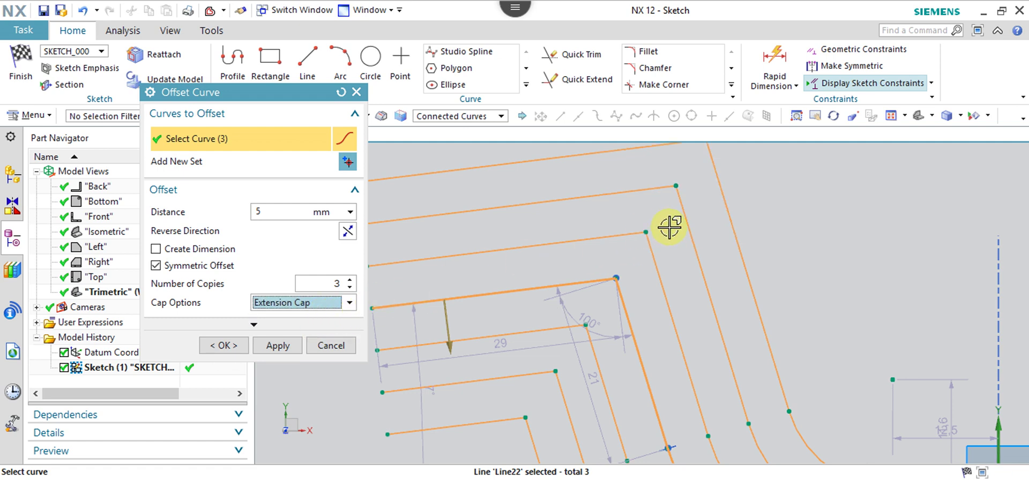
{"action": "scroll", "coordinate": [678, 231], "scroll_direction": "up", "scroll_amount": 2}
{"action": "scroll", "coordinate": [678, 231], "scroll_direction": "down", "scroll_amount": 2}
{"action": "scroll", "coordinate": [679, 231], "scroll_direction": "down", "scroll_amount": 2}
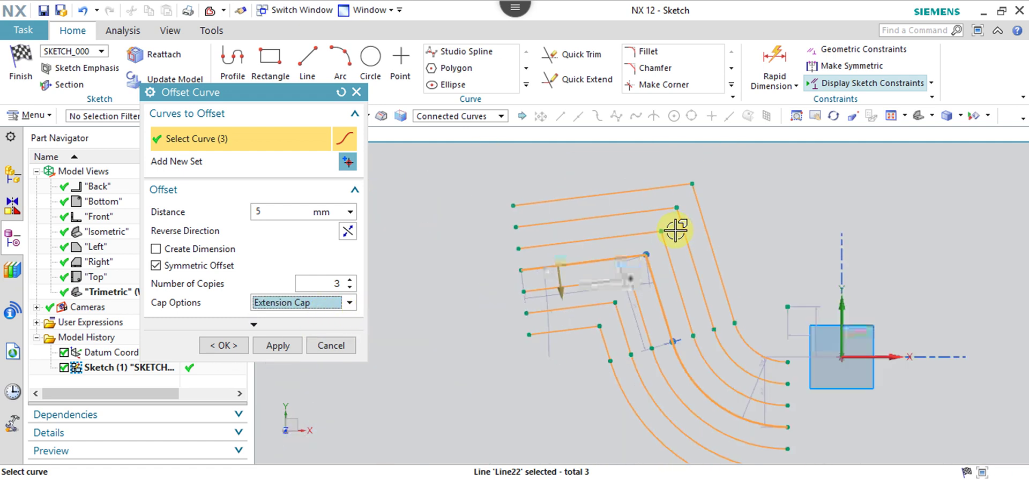
{"action": "left_click", "coordinate": [350, 302]}
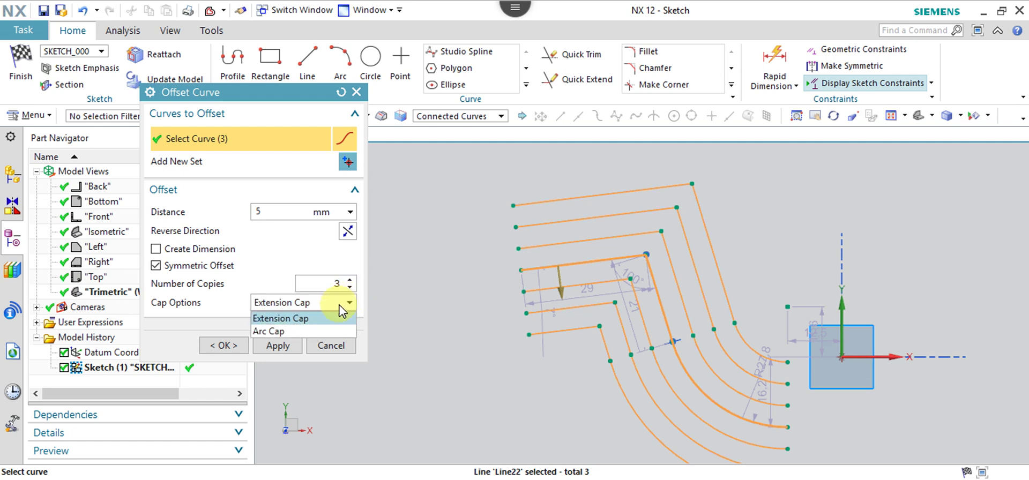
{"action": "left_click", "coordinate": [303, 332]}
{"action": "left_click", "coordinate": [288, 327]}
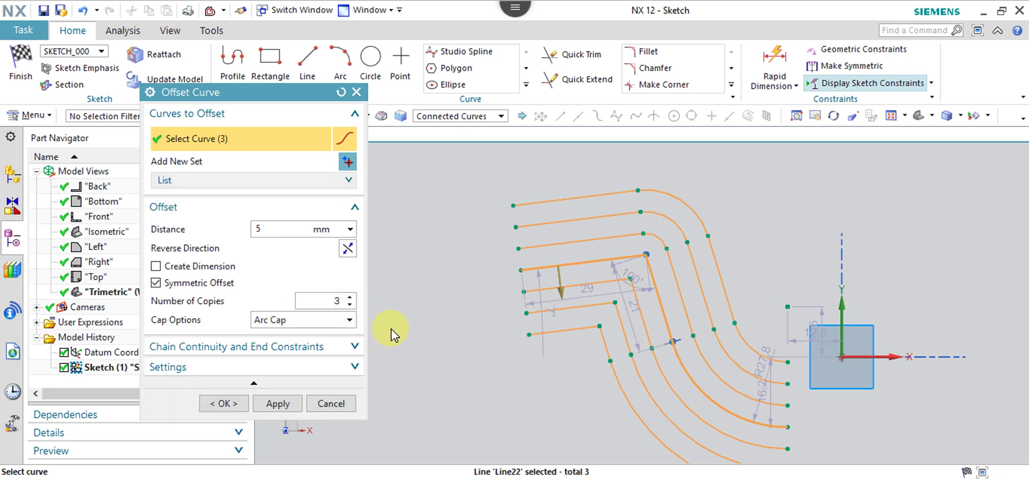
Expand the Chain Continuity and Settings sections and enable Show Corners
{"action": "left_click", "coordinate": [351, 349]}
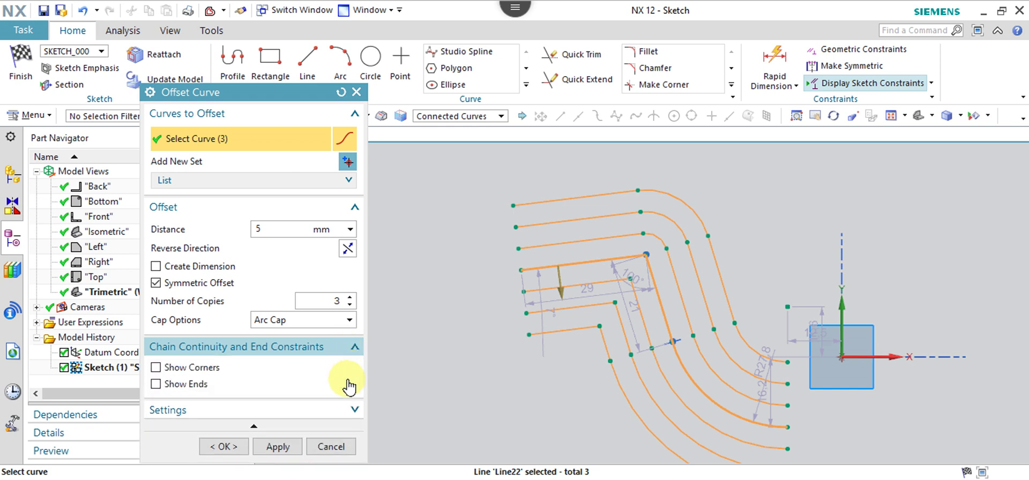
{"action": "left_click", "coordinate": [352, 410]}
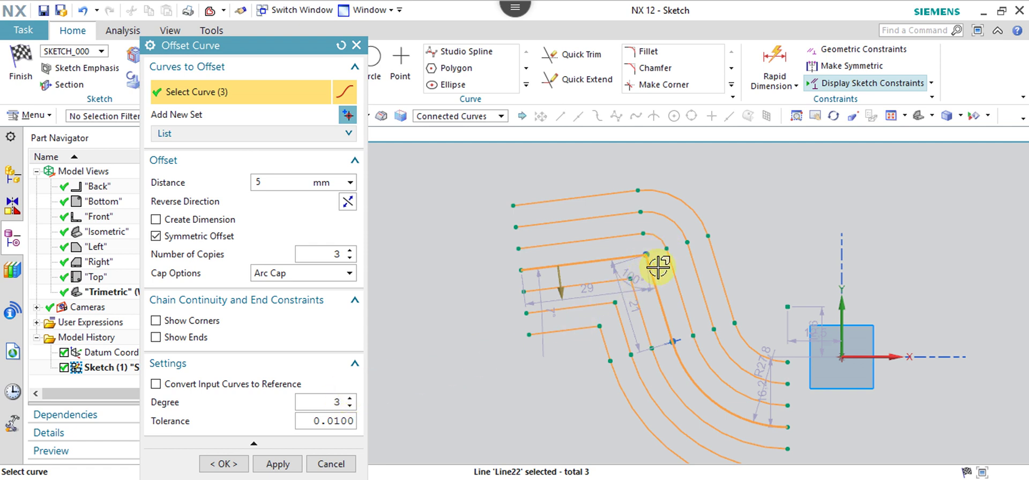
{"action": "scroll", "coordinate": [659, 267], "scroll_direction": "up", "scroll_amount": 2}
{"action": "scroll", "coordinate": [676, 273], "scroll_direction": "down", "scroll_amount": 4}
{"action": "scroll", "coordinate": [672, 240], "scroll_direction": "up", "scroll_amount": 2}
{"action": "scroll", "coordinate": [668, 244], "scroll_direction": "up", "scroll_amount": 3}
{"action": "scroll", "coordinate": [665, 249], "scroll_direction": "up", "scroll_amount": 1}
{"action": "scroll", "coordinate": [581, 358], "scroll_direction": "up", "scroll_amount": 1}
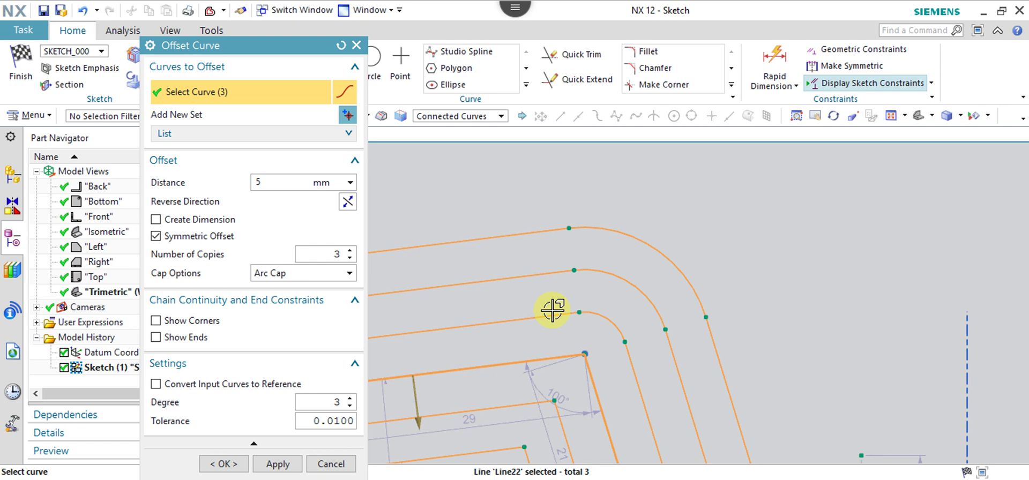
{"action": "left_click", "coordinate": [203, 325]}
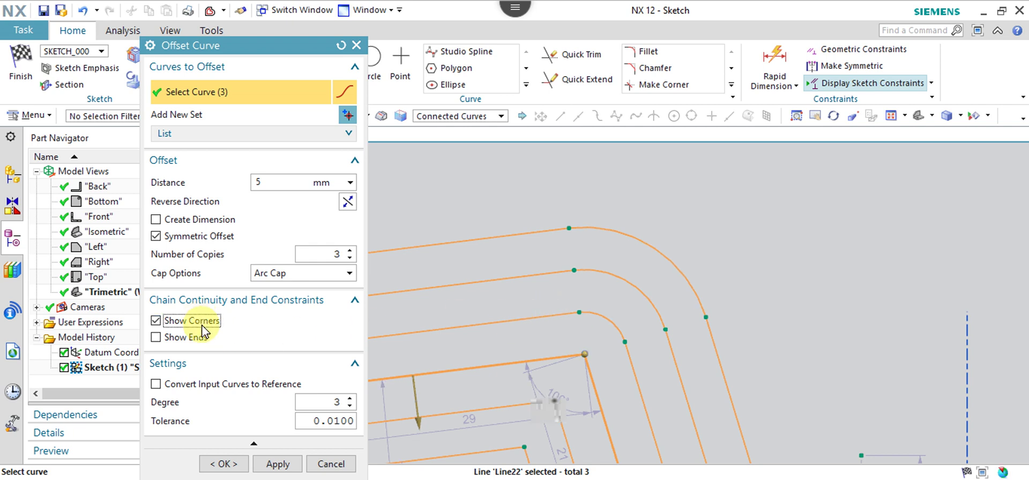
Turn Show Corners off and Show Ends on for the offset chains
{"action": "middle_click_drag", "start_coordinate": [626, 354], "coordinate": [629, 347], "text": "shift"}
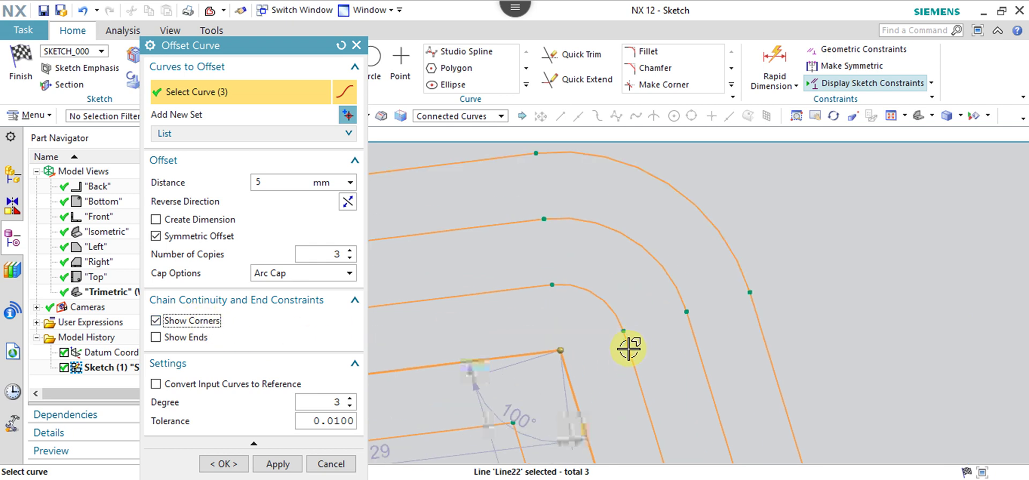
{"action": "scroll", "coordinate": [629, 348], "scroll_direction": "down", "scroll_amount": 2}
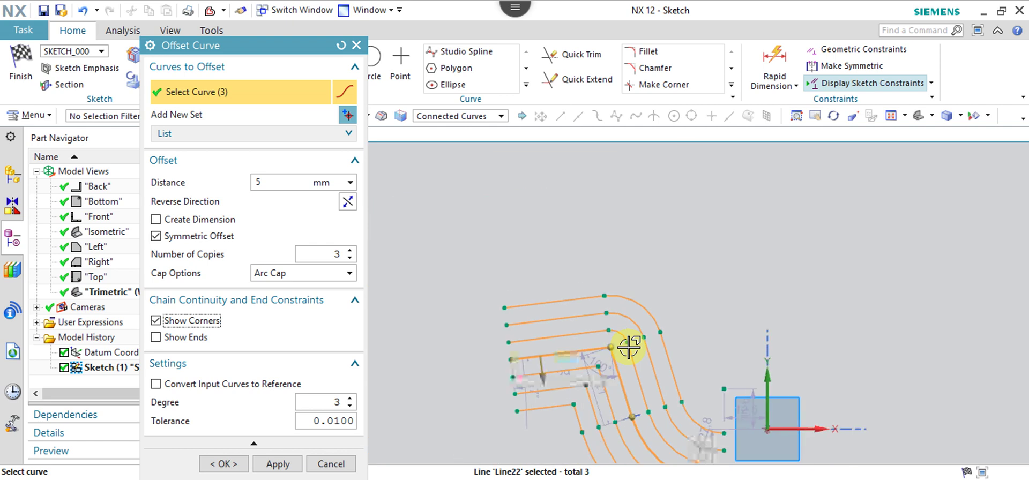
{"action": "scroll", "coordinate": [628, 347], "scroll_direction": "down", "scroll_amount": 2}
{"action": "scroll", "coordinate": [628, 348], "scroll_direction": "up", "scroll_amount": 2}
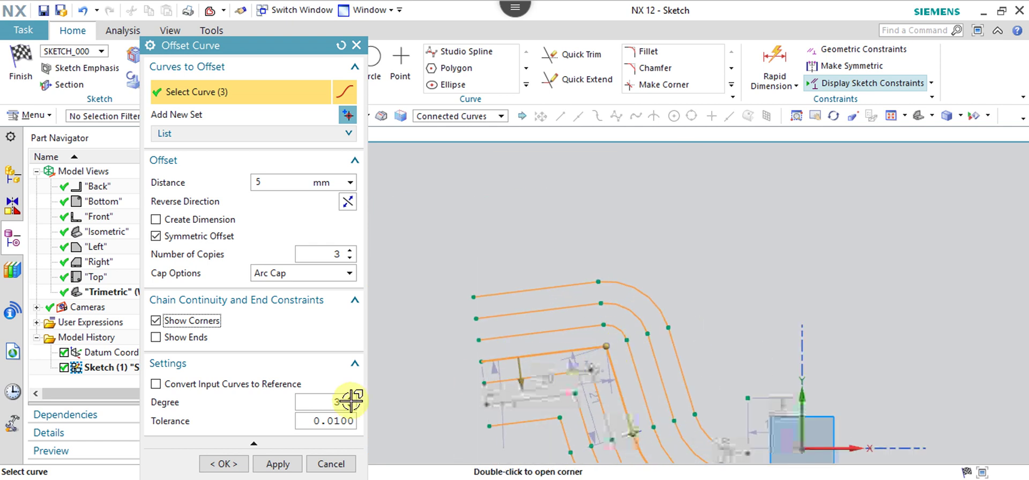
{"action": "left_click", "coordinate": [214, 322]}
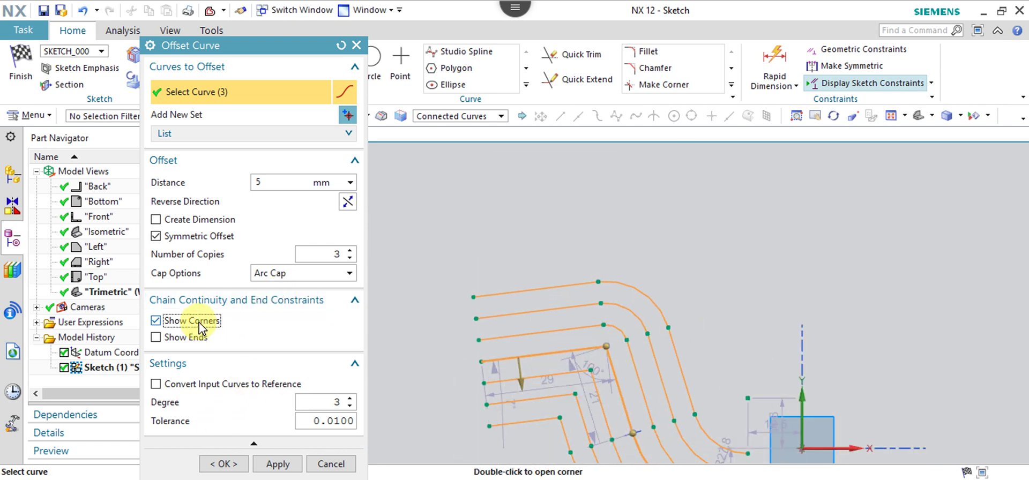
{"action": "left_click", "coordinate": [200, 324]}
{"action": "left_click", "coordinate": [200, 325]}
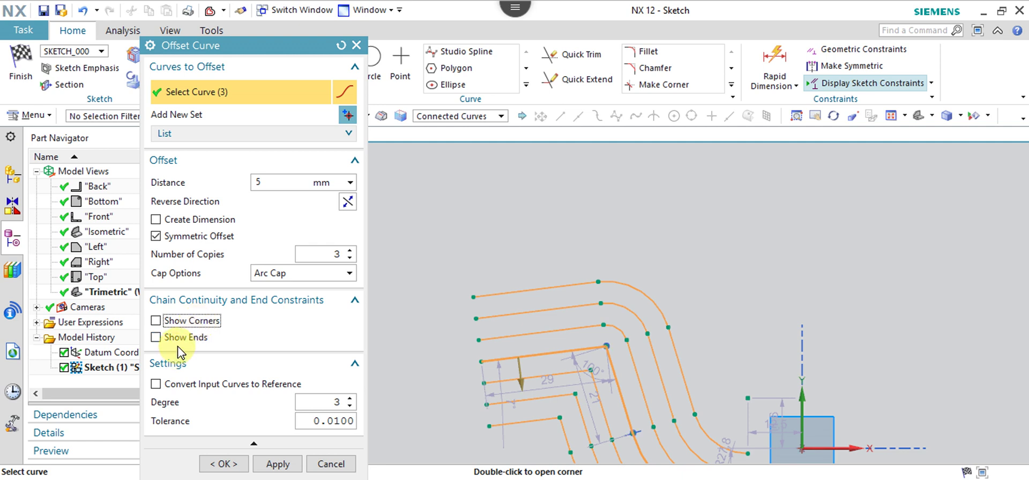
{"action": "left_click", "coordinate": [186, 344]}
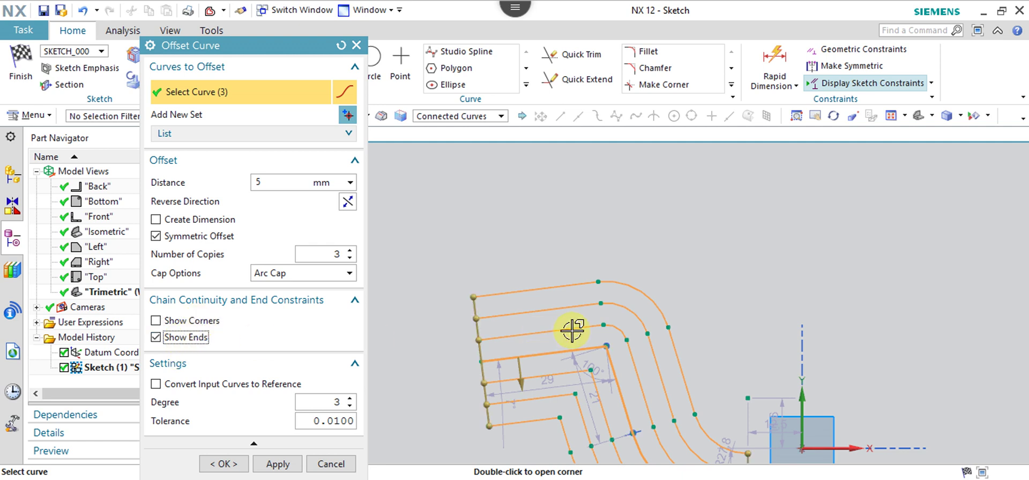
{"action": "scroll", "coordinate": [574, 328], "scroll_direction": "up", "scroll_amount": 2}
{"action": "scroll", "coordinate": [574, 329], "scroll_direction": "down", "scroll_amount": 2}
{"action": "scroll", "coordinate": [572, 330], "scroll_direction": "down", "scroll_amount": 2}
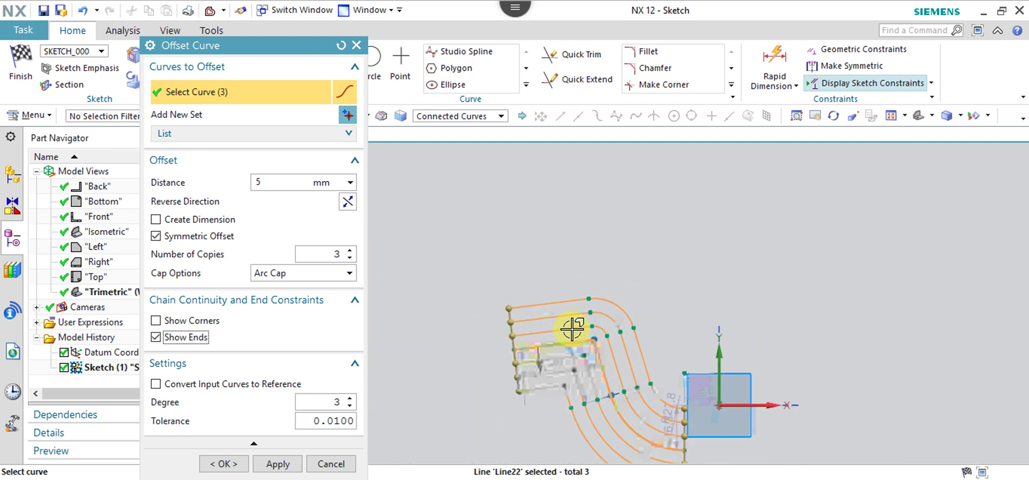
Rotate the view in 3D, then orient it back to face the sketch
{"action": "mouse_move", "coordinate": [595, 329]}
{"action": "middle_mouse_down"}
{"action": "mouse_move", "coordinate": [661, 273]}
{"action": "mouse_move", "coordinate": [623, 290]}
{"action": "middle_mouse_up"}
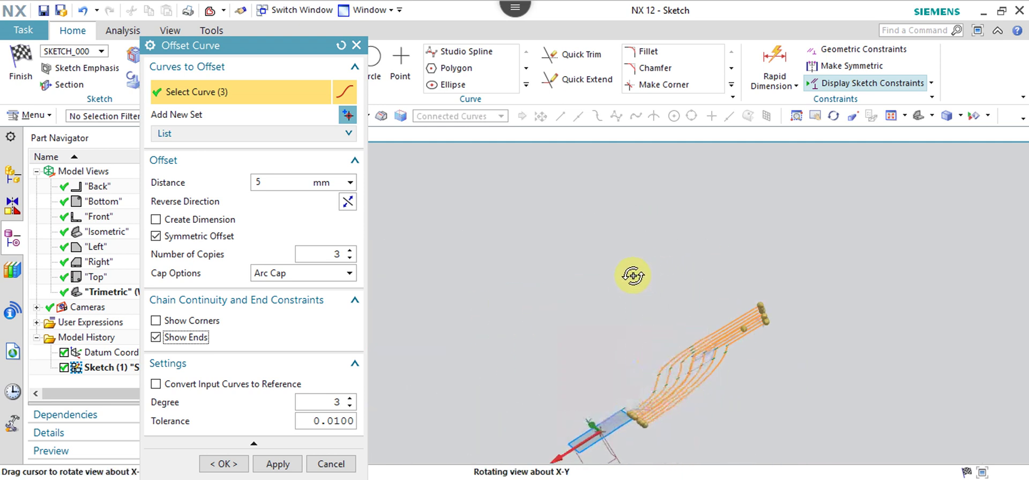
{"action": "right_click", "coordinate": [669, 270]}
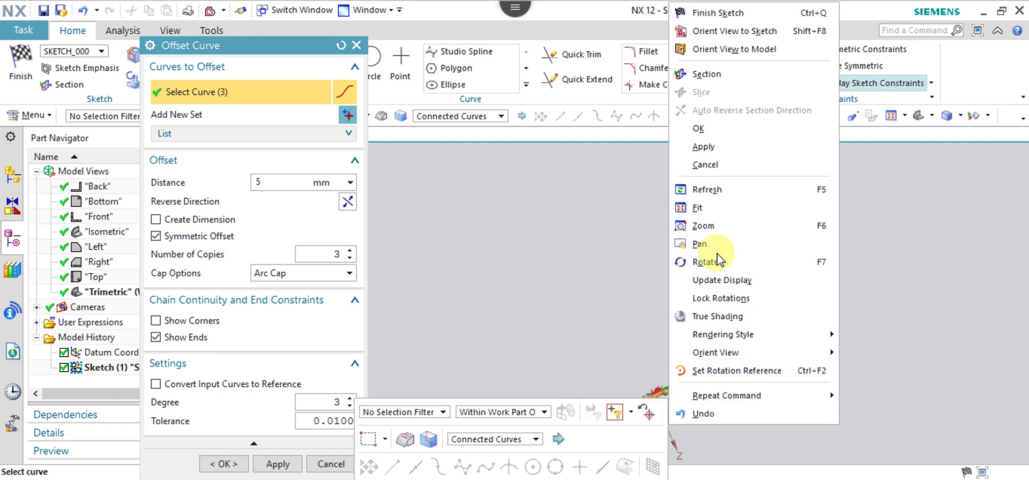
{"action": "left_click", "coordinate": [774, 35]}
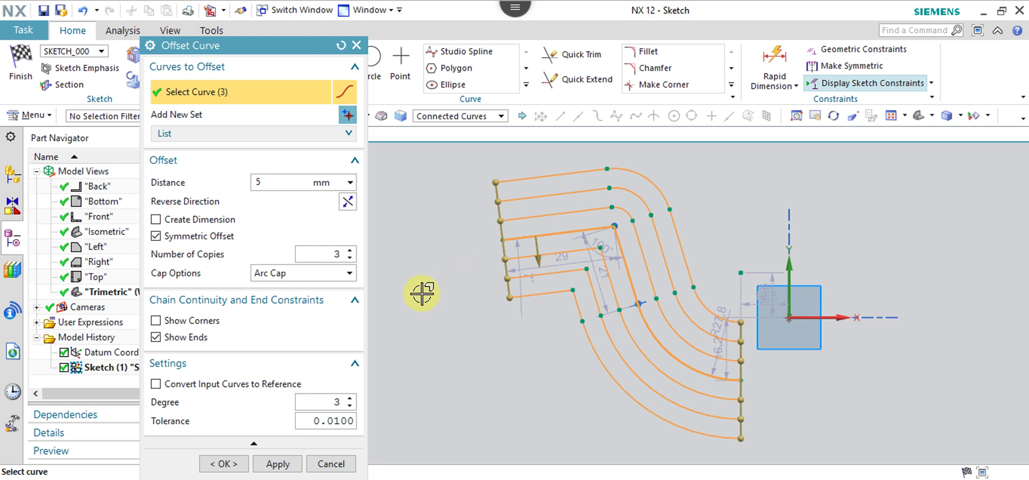
Hide end markers, convert the original chain to reference, and create the six offset copies
{"action": "left_click", "coordinate": [198, 339]}
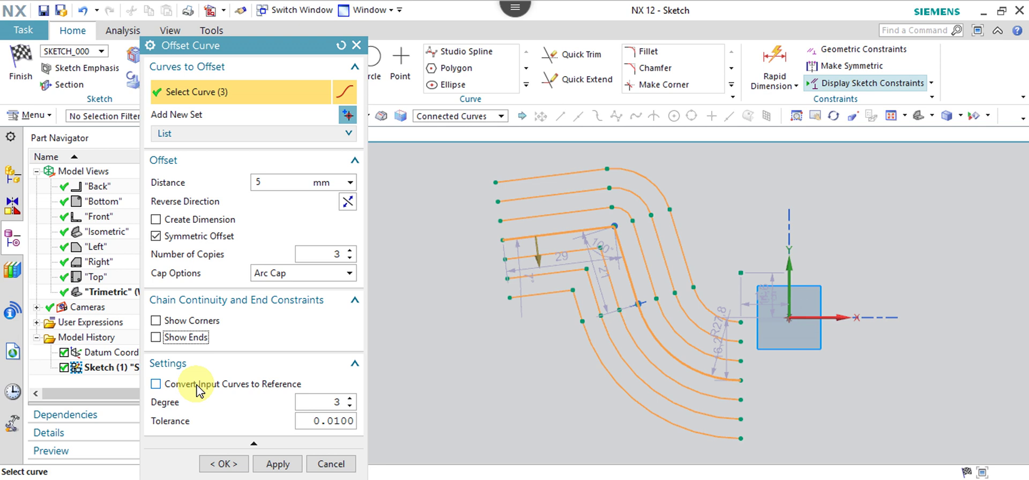
{"action": "left_click", "coordinate": [200, 389]}
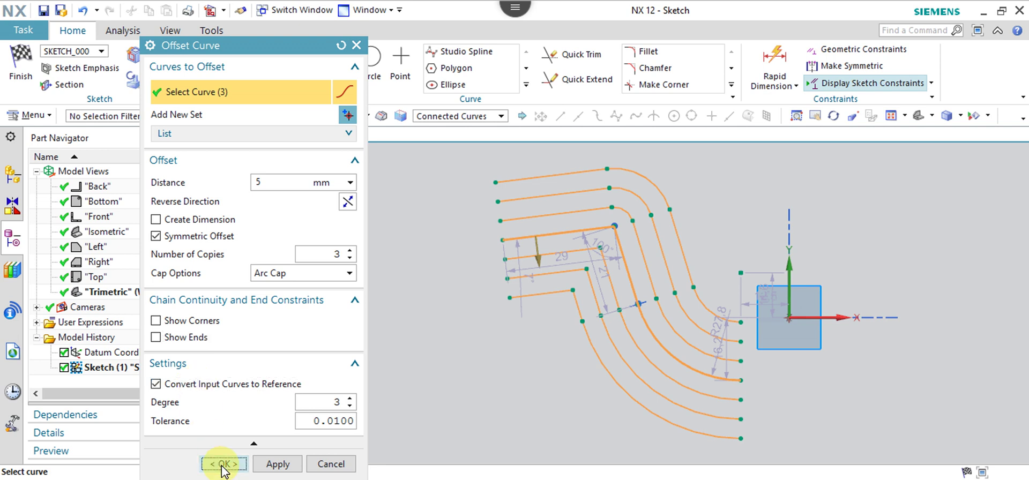
{"action": "left_click", "coordinate": [226, 464]}
{"action": "left_click", "coordinate": [547, 234]}
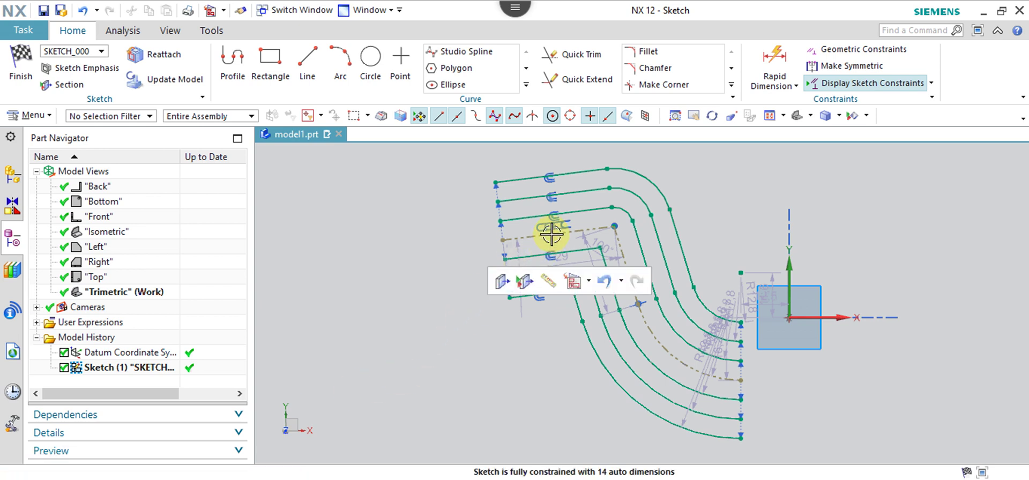
{"action": "scroll", "coordinate": [624, 236], "scroll_direction": "up", "scroll_amount": 5}
{"action": "scroll", "coordinate": [593, 244], "scroll_direction": "down", "scroll_amount": 4}
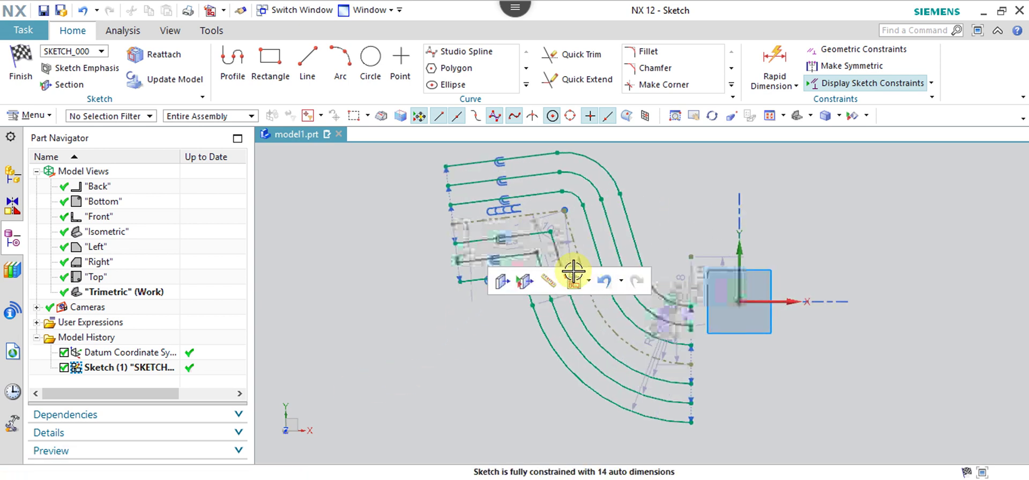